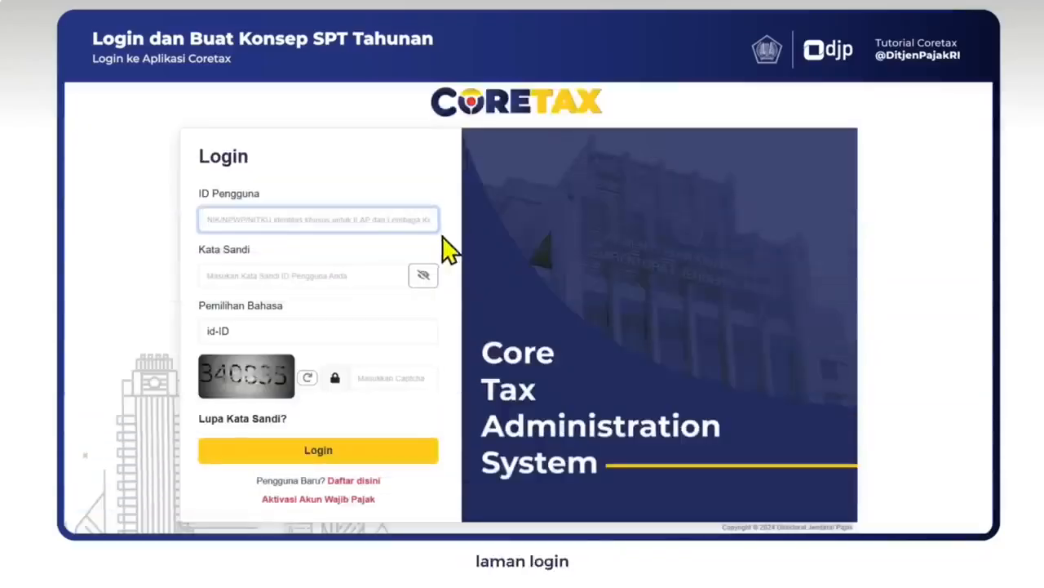
# Step: Log in with the taxpayer's NPWP, the account password, id-ID language and the captcha code
pyautogui.write('9999')
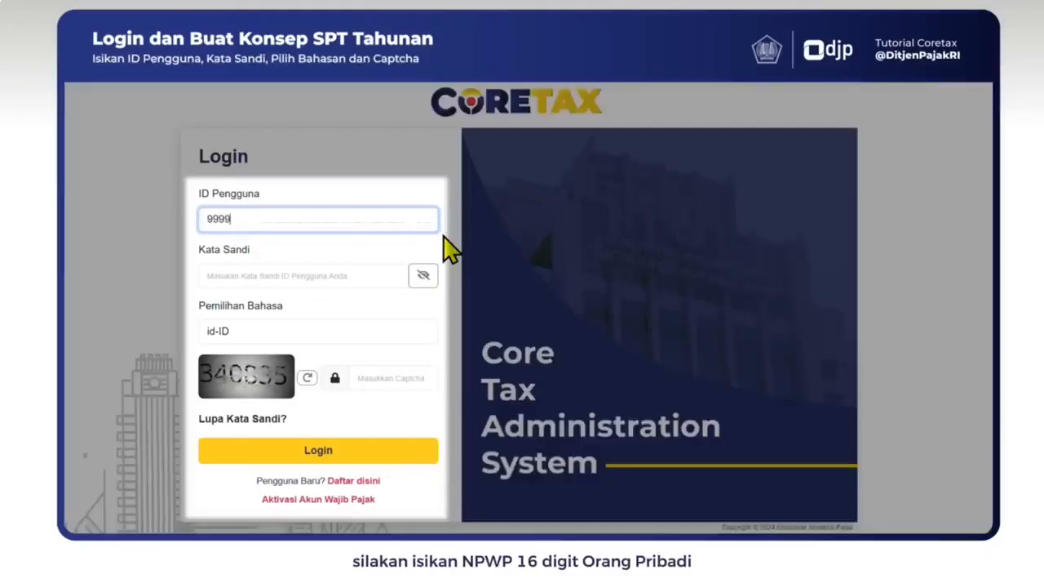
pyautogui.write('99999000000')
pyautogui.press('Tab')
pyautogui.write('123')
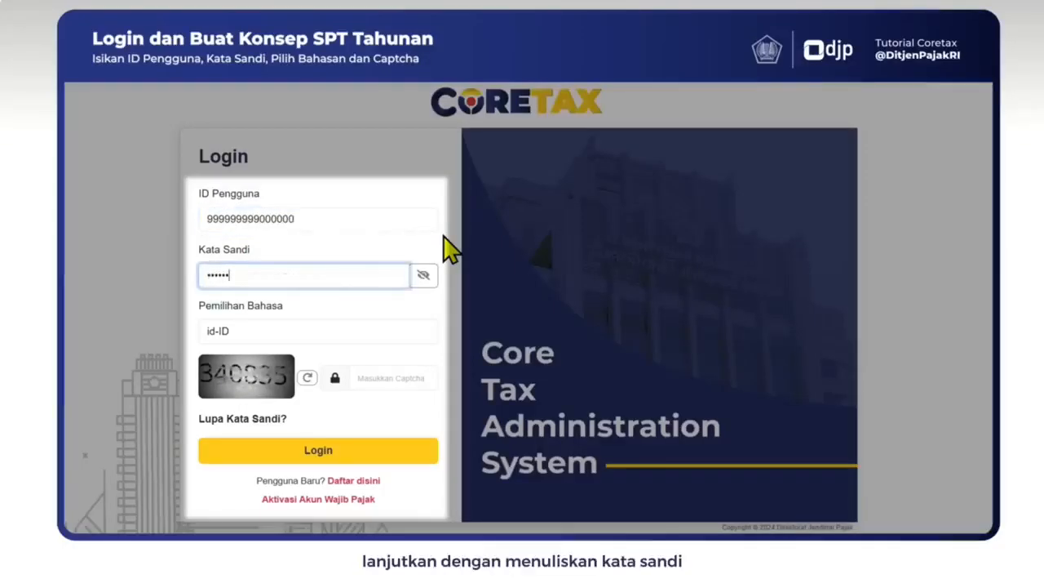
pyautogui.click(400, 334)
pyautogui.click(366, 377)
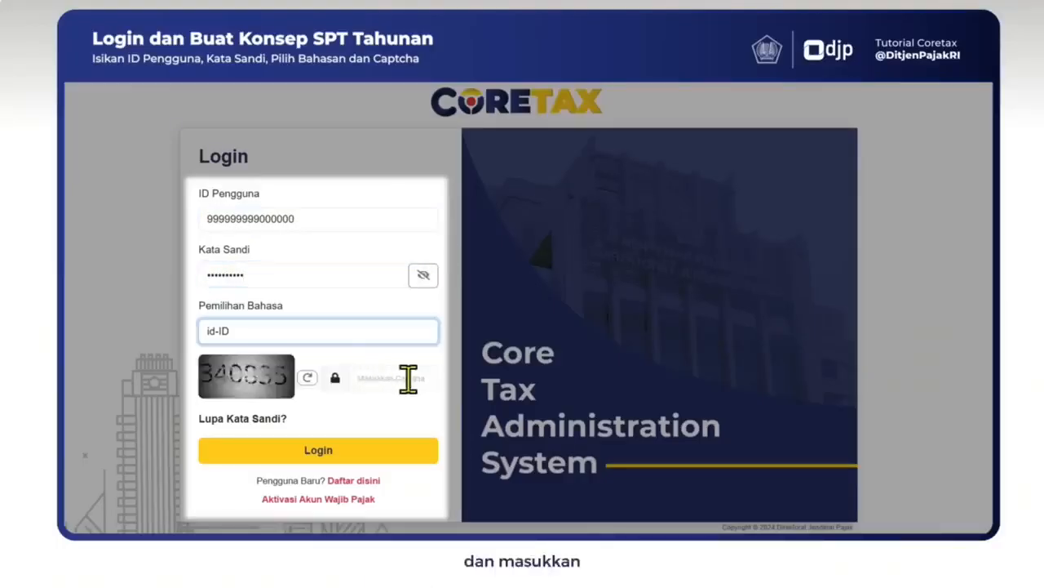
pyautogui.click(408, 377)
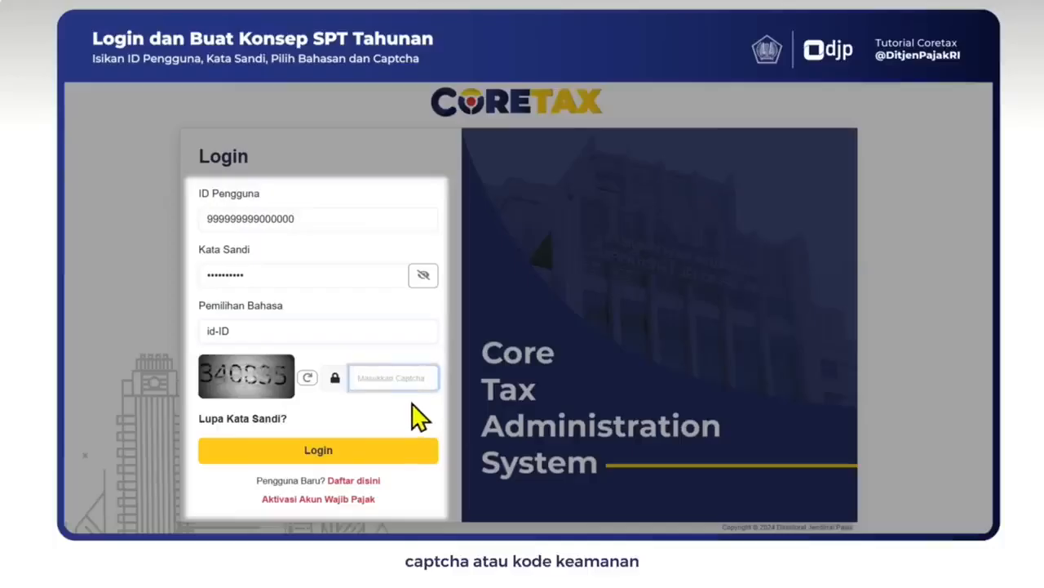
pyautogui.write('340835')
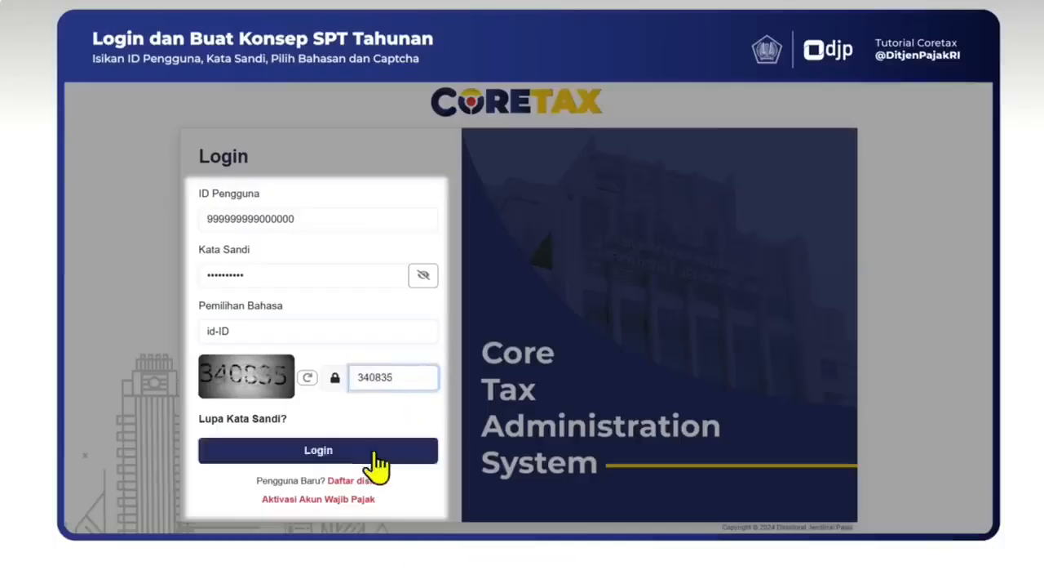
pyautogui.click(373, 457)
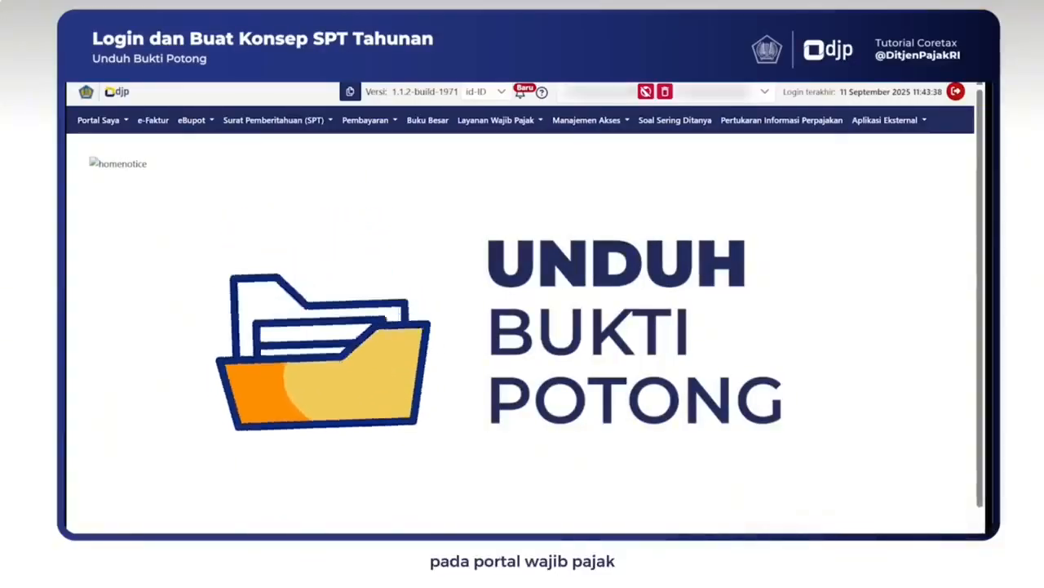
# Step: Refresh Portal Saya > Dokumen Saya and download the BPA1 withholding slip
pyautogui.click(124, 122)
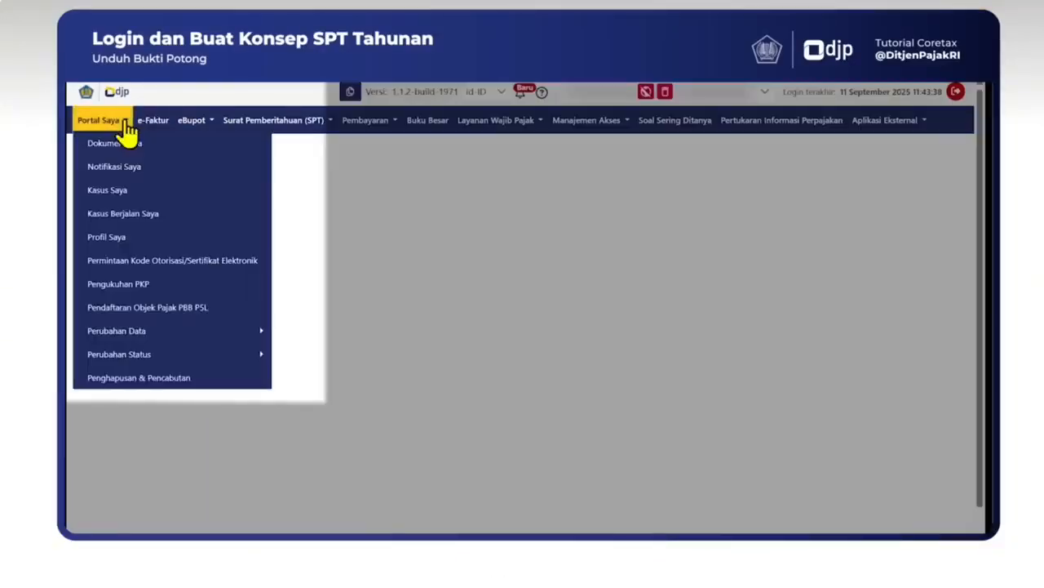
pyautogui.click(238, 145)
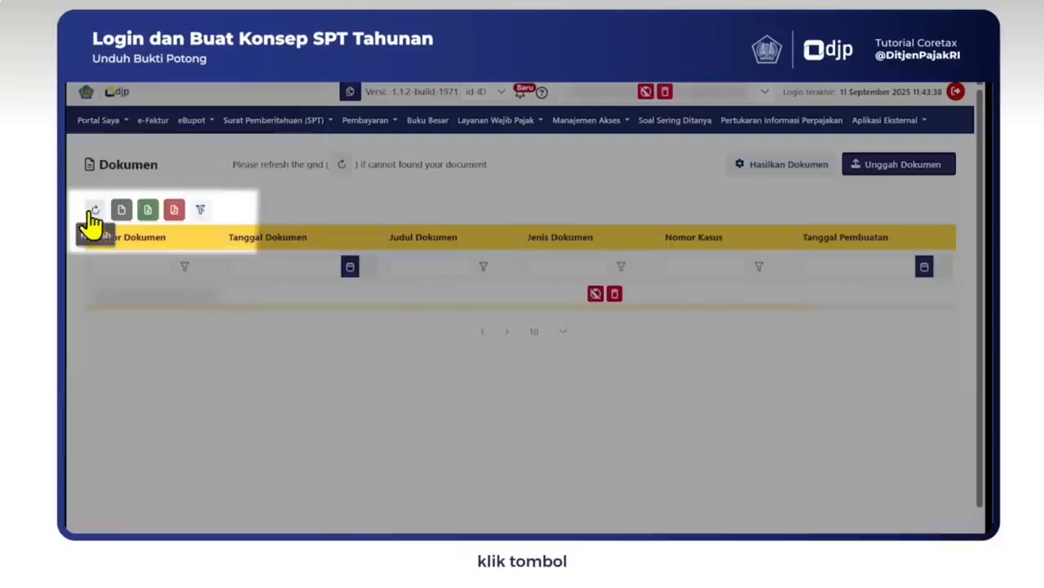
pyautogui.click(93, 212)
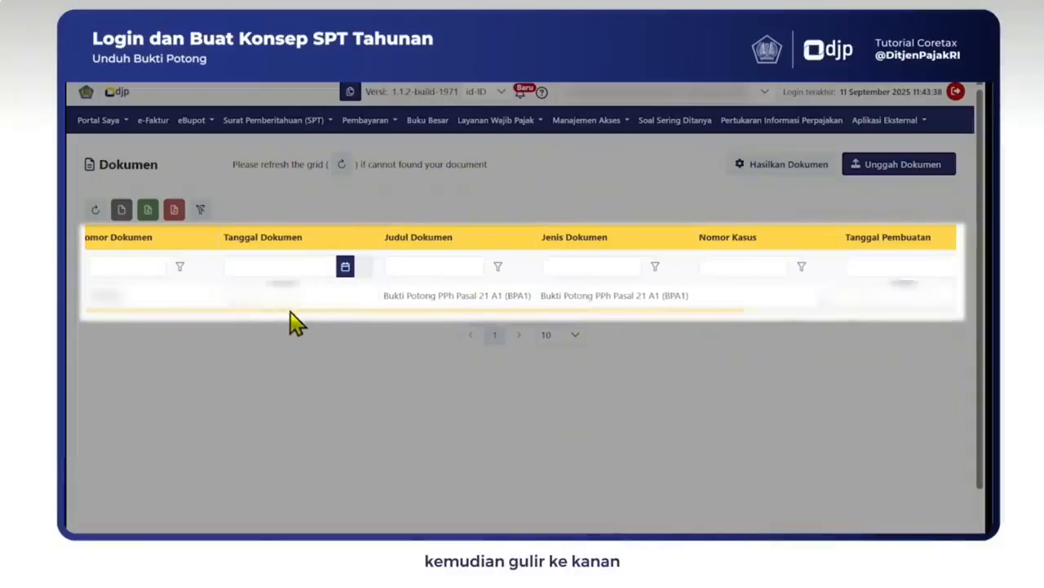
pyautogui.hscroll(5, 281, 314)
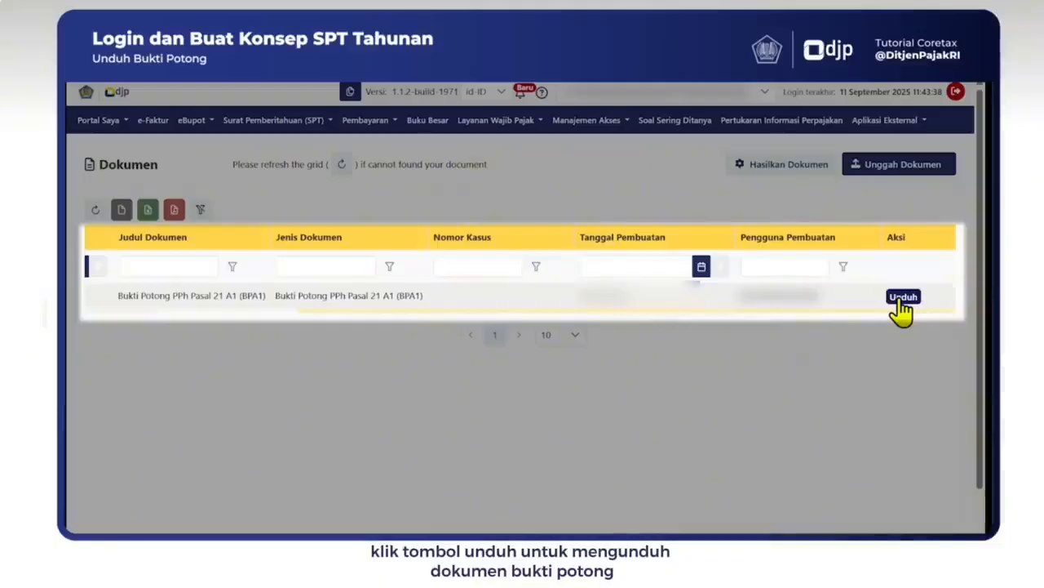
pyautogui.click(903, 297)
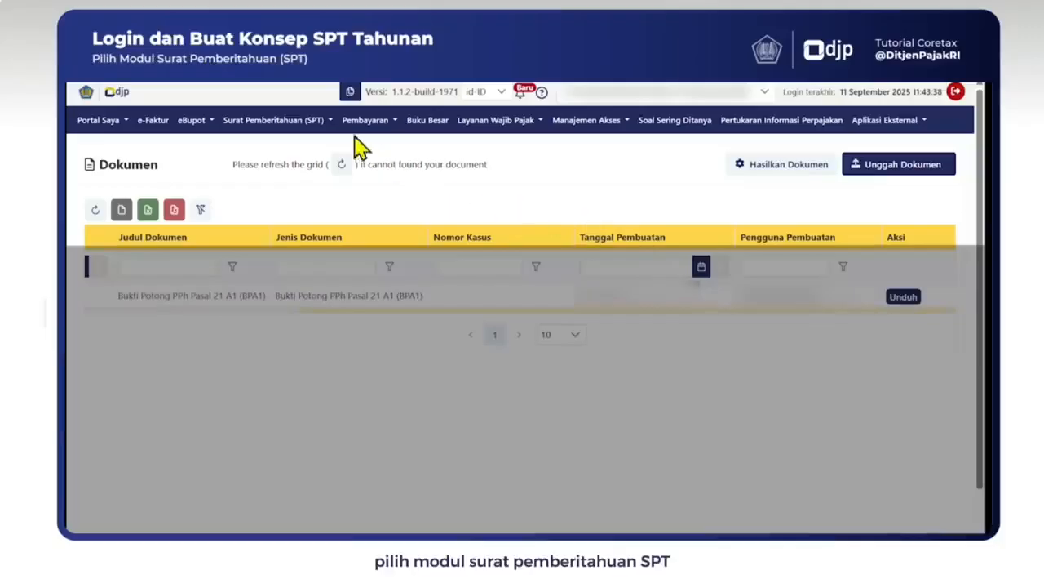
# Step: Go to the Konsep SPT page from the Surat Pemberitahuan (SPT) menu
pyautogui.click(325, 135)
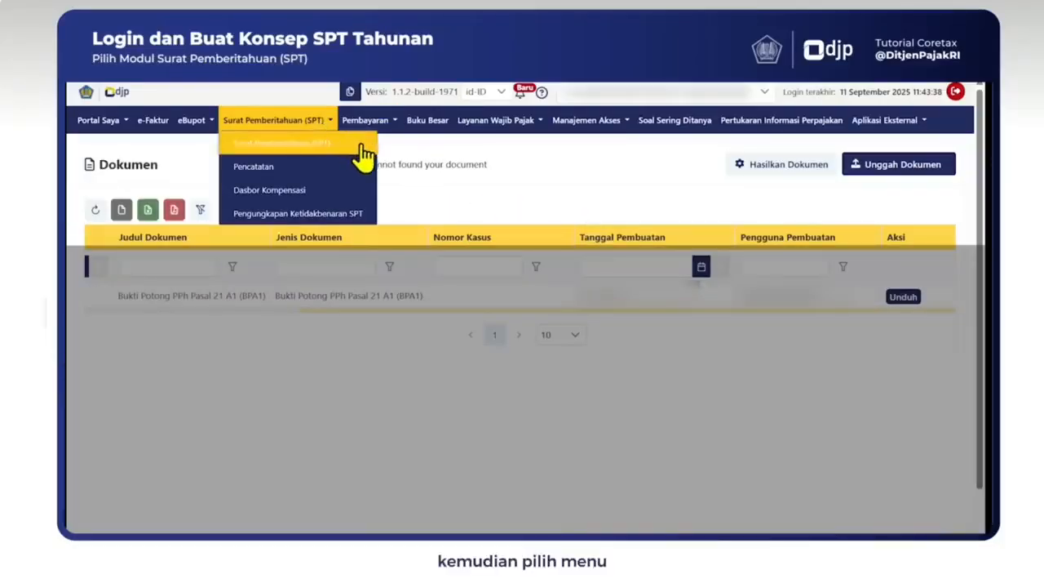
pyautogui.click(362, 145)
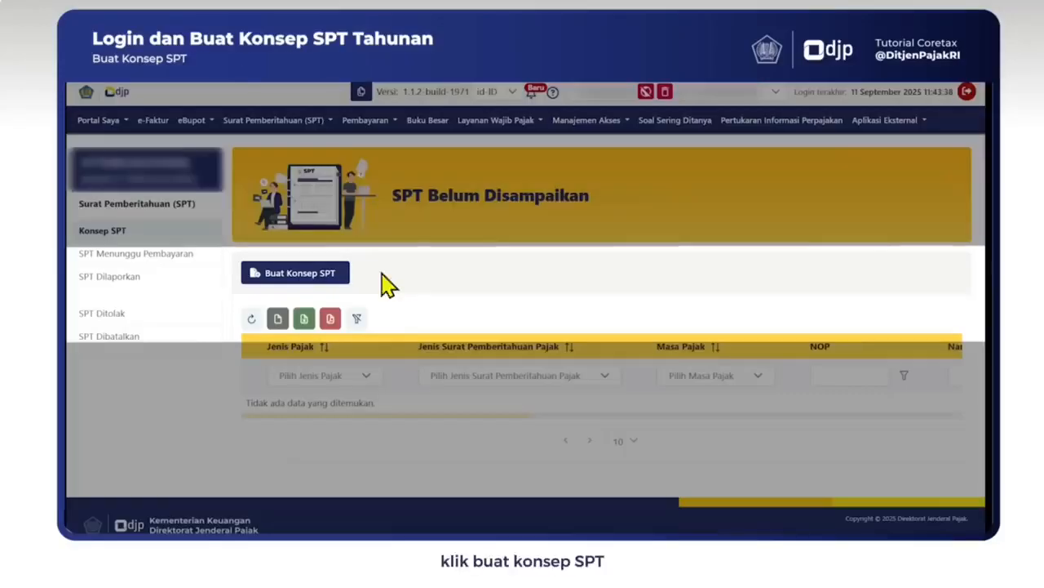
# Step: Create a Normal SPT Tahunan PPh Orang Pribadi draft for Januari 2025 - Desember 2025
pyautogui.click(335, 277)
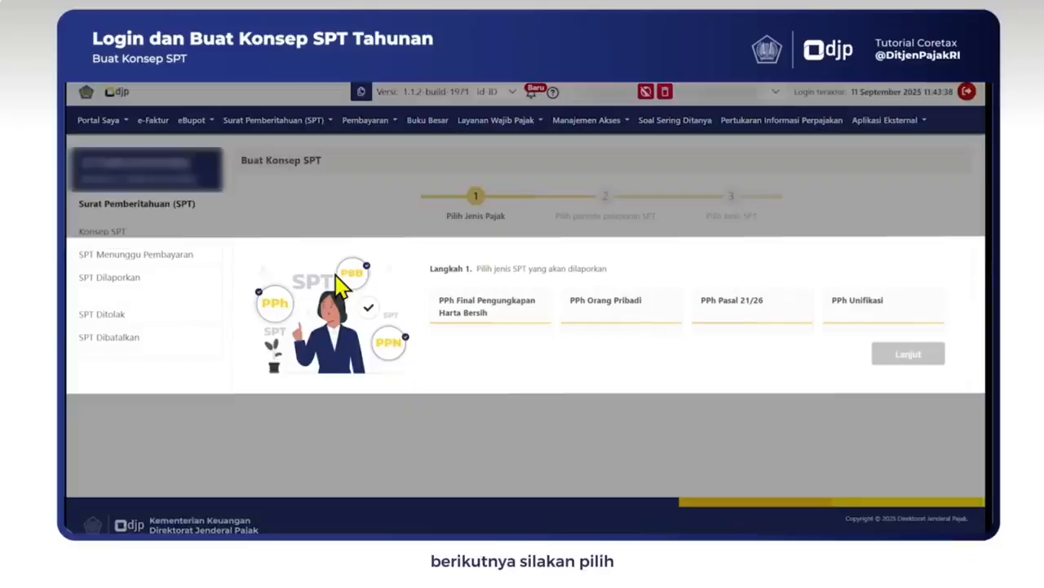
pyautogui.click(621, 318)
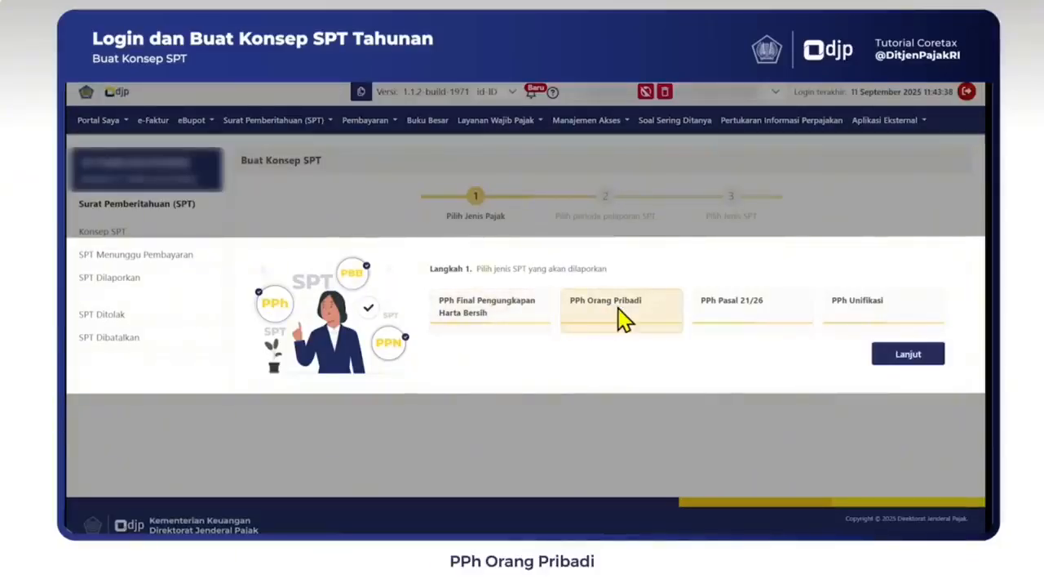
pyautogui.click(926, 361)
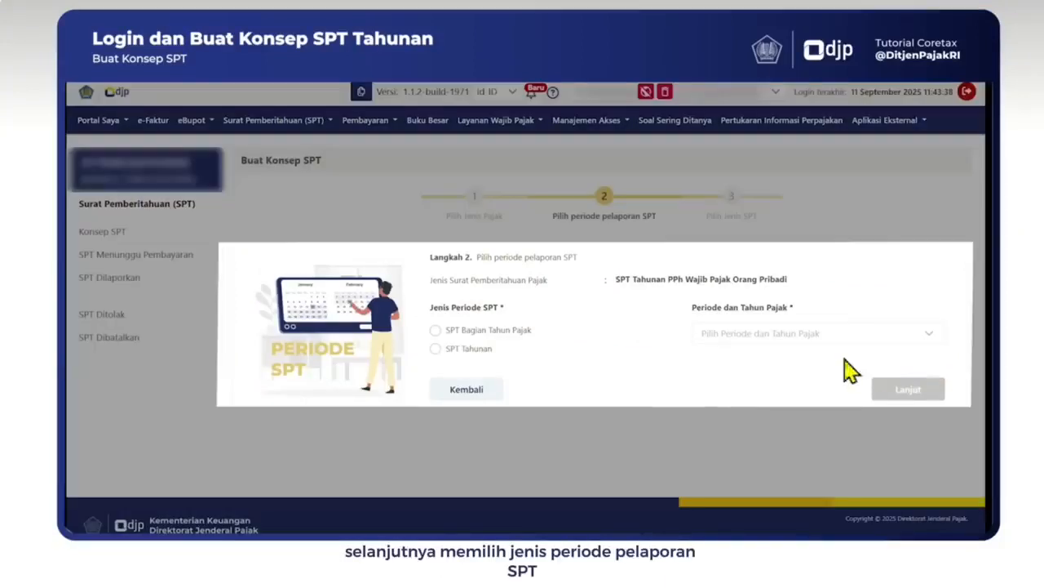
pyautogui.click(459, 351)
pyautogui.click(859, 334)
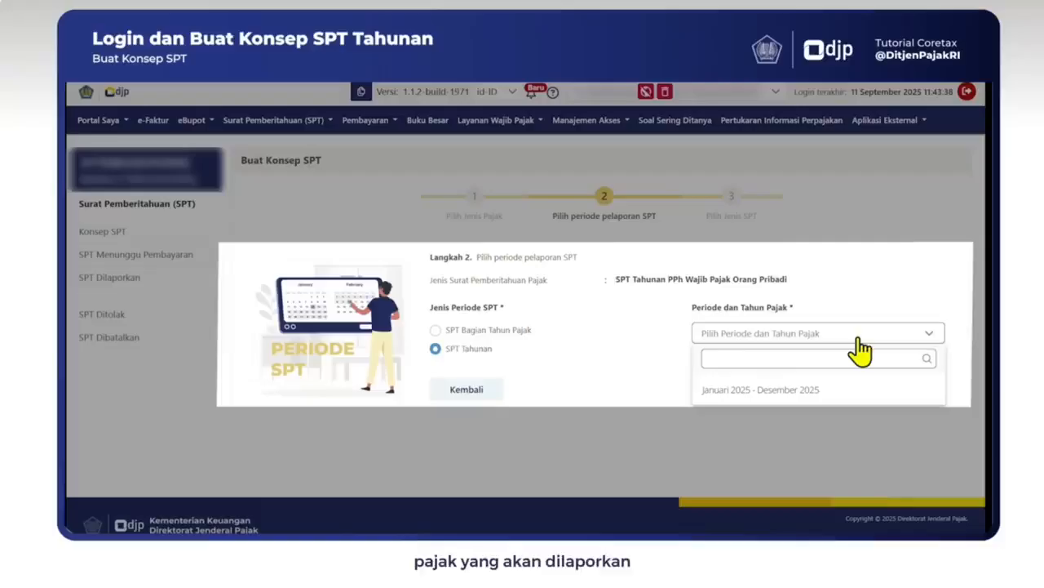
pyautogui.click(833, 391)
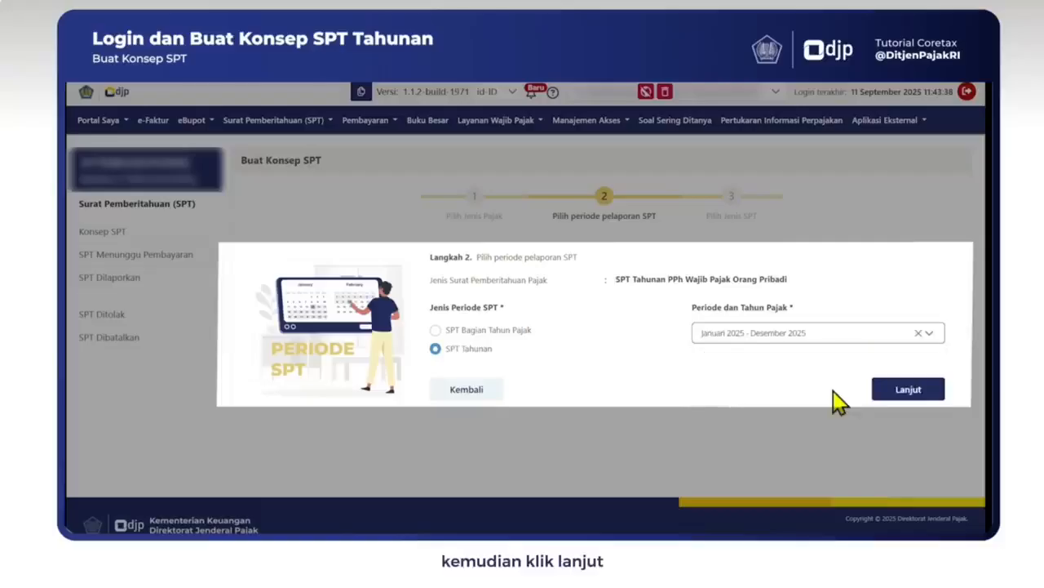
pyautogui.click(906, 390)
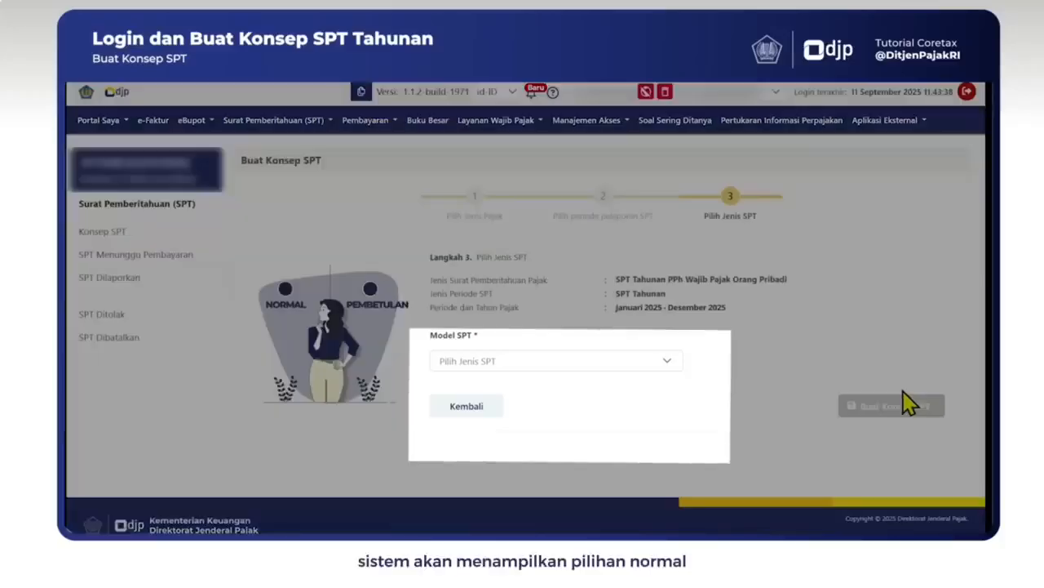
pyautogui.click(657, 375)
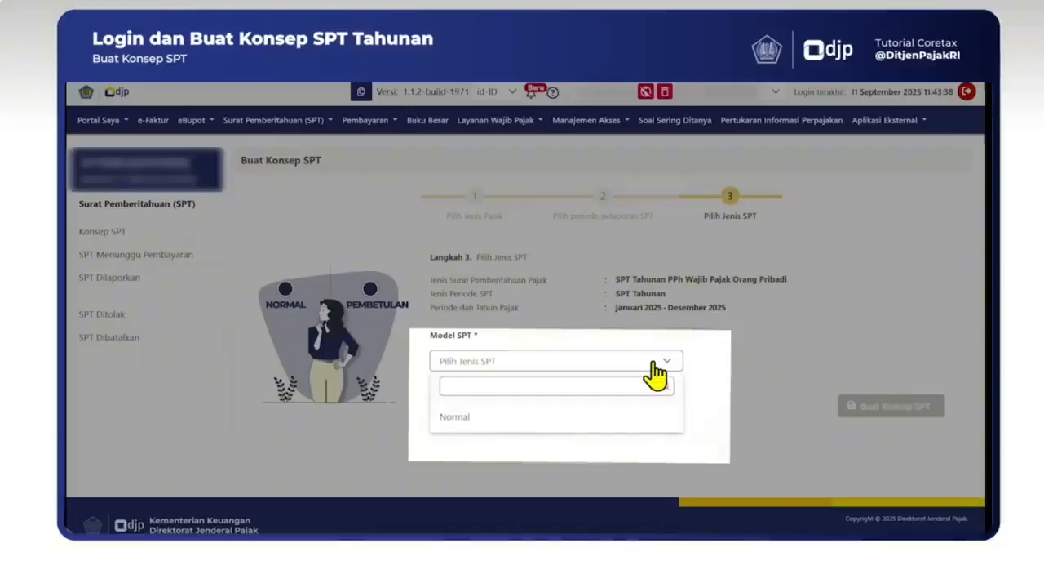
pyautogui.click(463, 422)
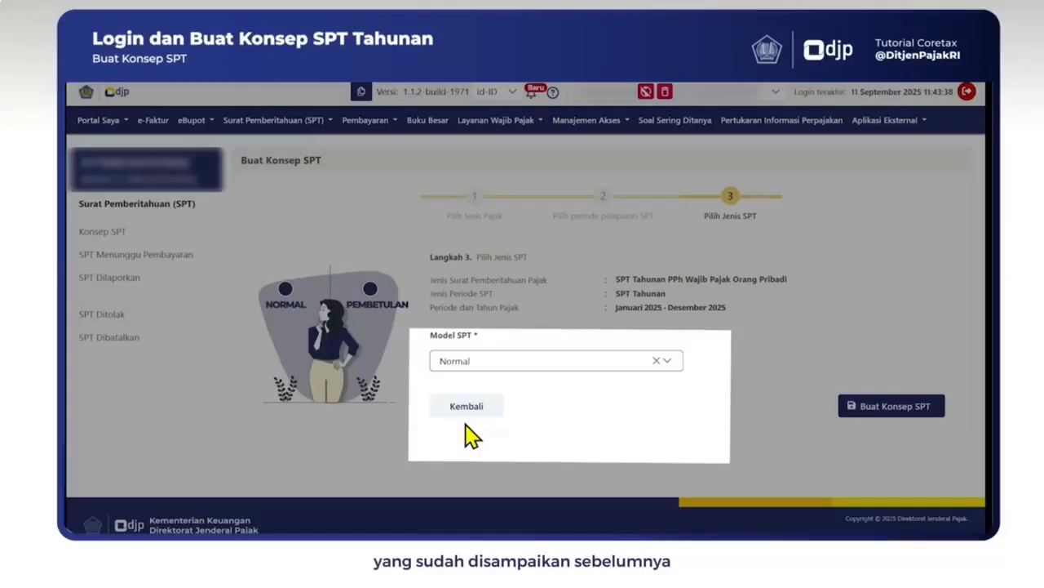
pyautogui.click(891, 406)
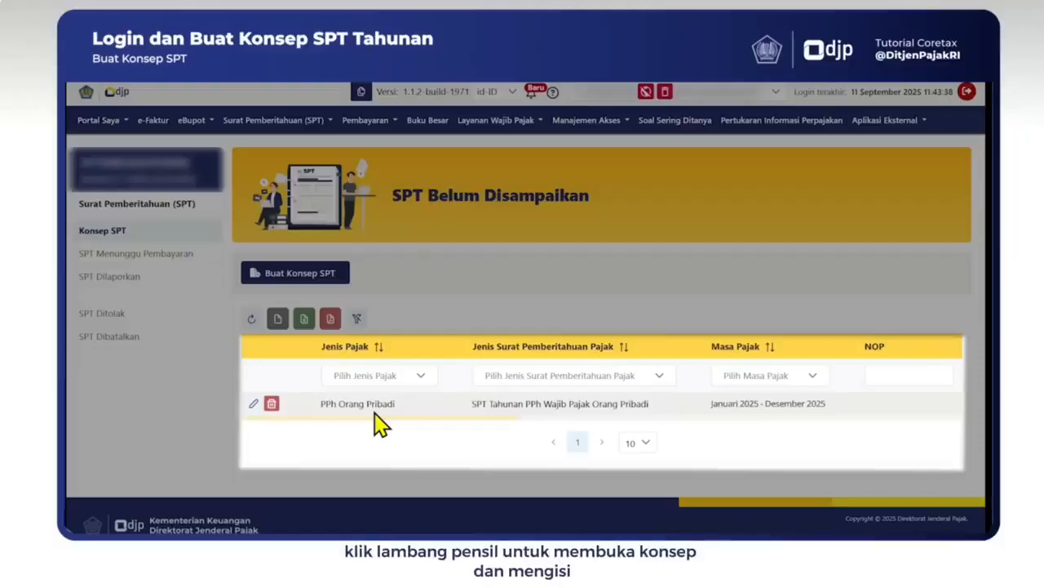
# Step: Open the PPh Orang Pribadi draft with its edit pencil icon
pyautogui.click(254, 406)
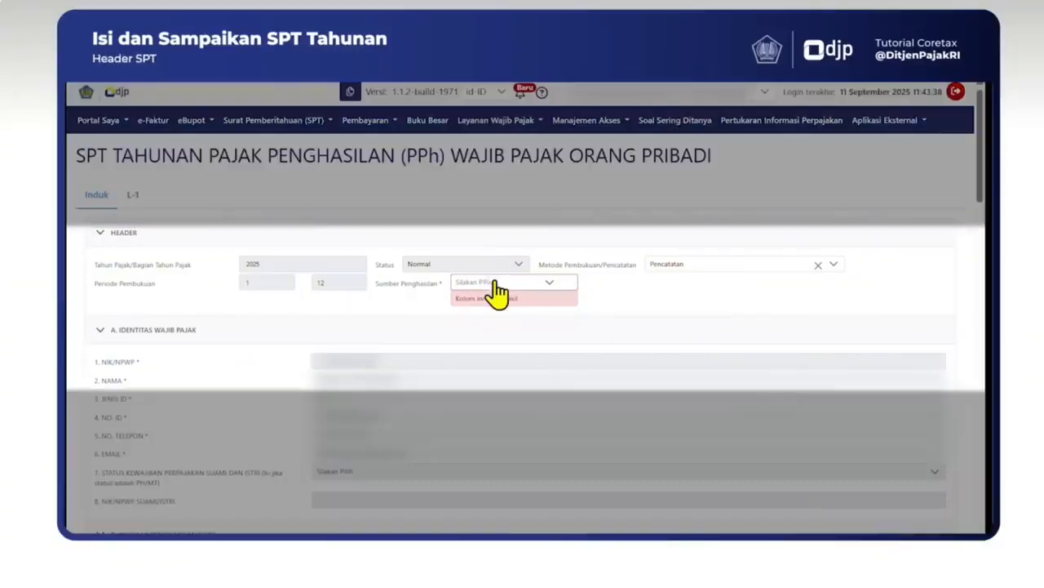
# Step: Set the income source to Pekerjaan
pyautogui.click(494, 283)
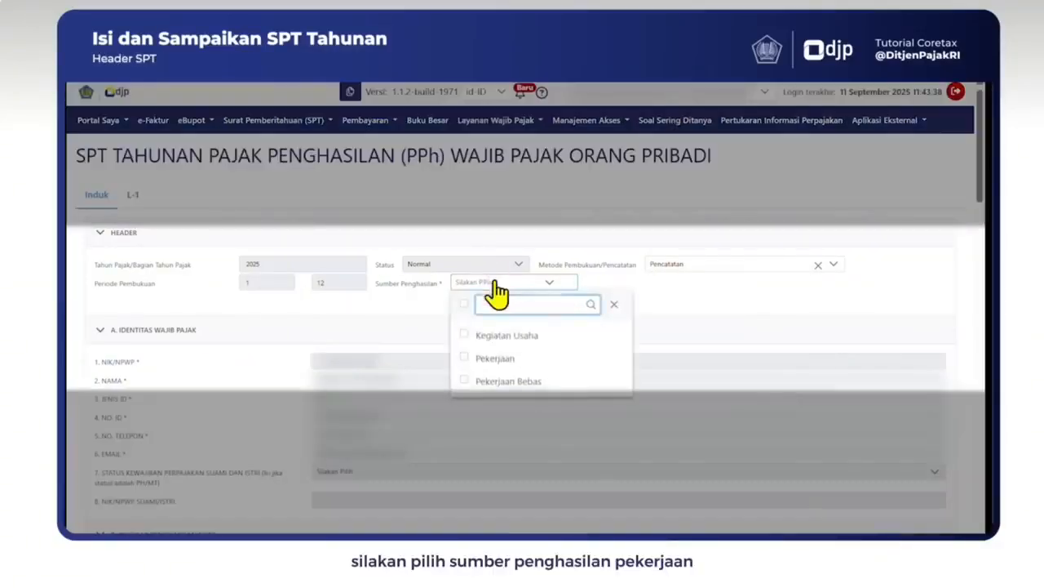
pyautogui.click(495, 360)
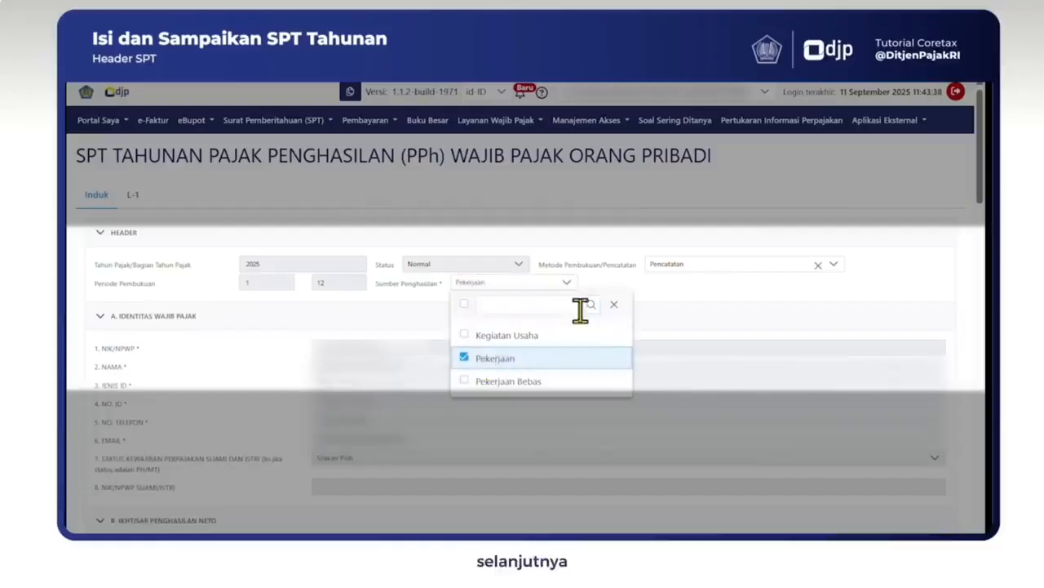
pyautogui.click(613, 303)
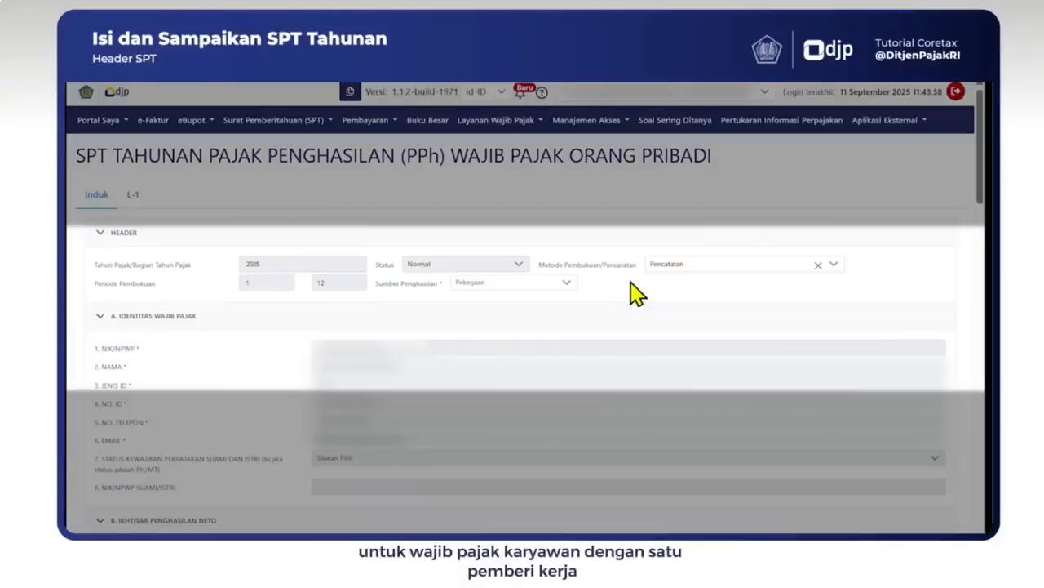
# Step: Choose Pencatatan as the Metode Pembukuan/Pencatatan
pyautogui.click(834, 265)
pyautogui.click(670, 362)
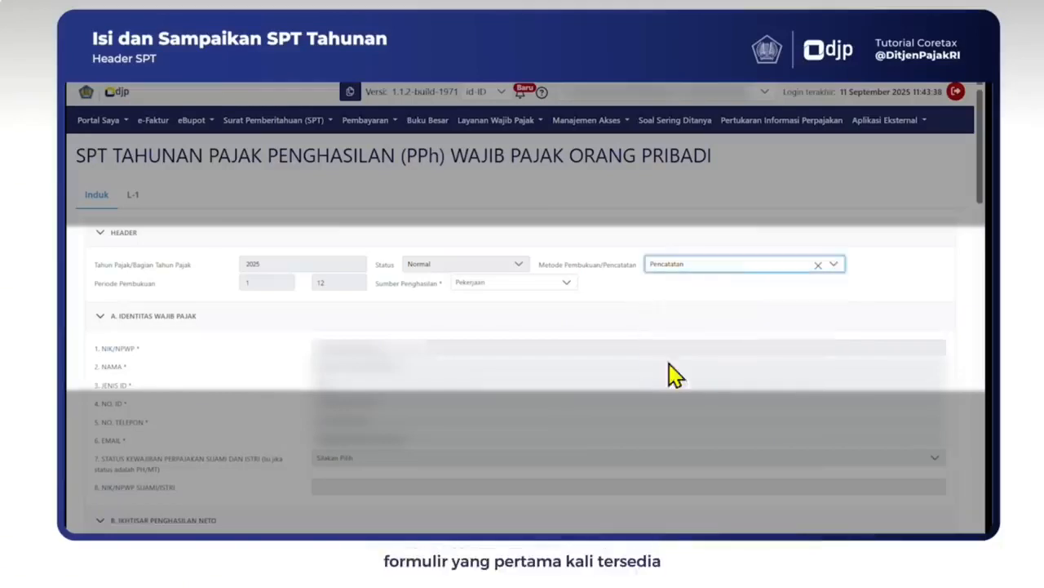
pyautogui.click(878, 275)
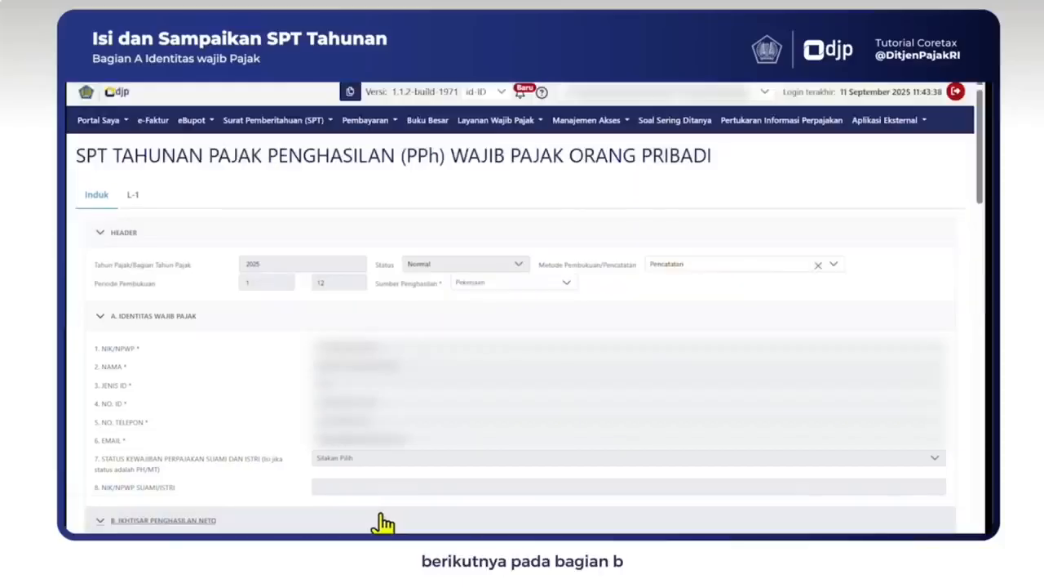
# Step: In Ikhtisar Penghasilan Neto, answer Ya to 1.a and Tidak to 1.b.1, 1.c and 1.d
pyautogui.scroll(-5, 382, 524)
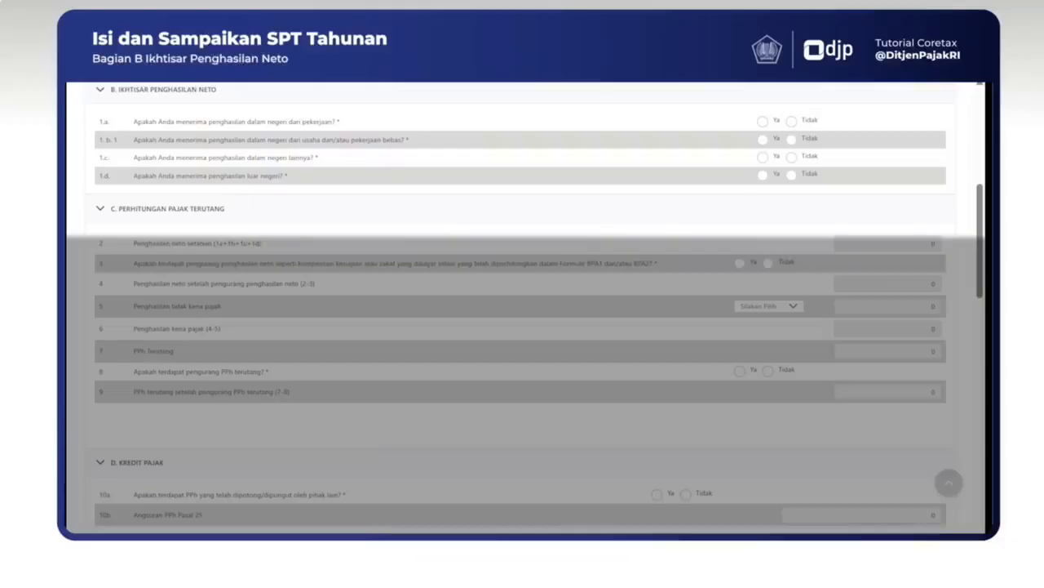
pyautogui.click(763, 122)
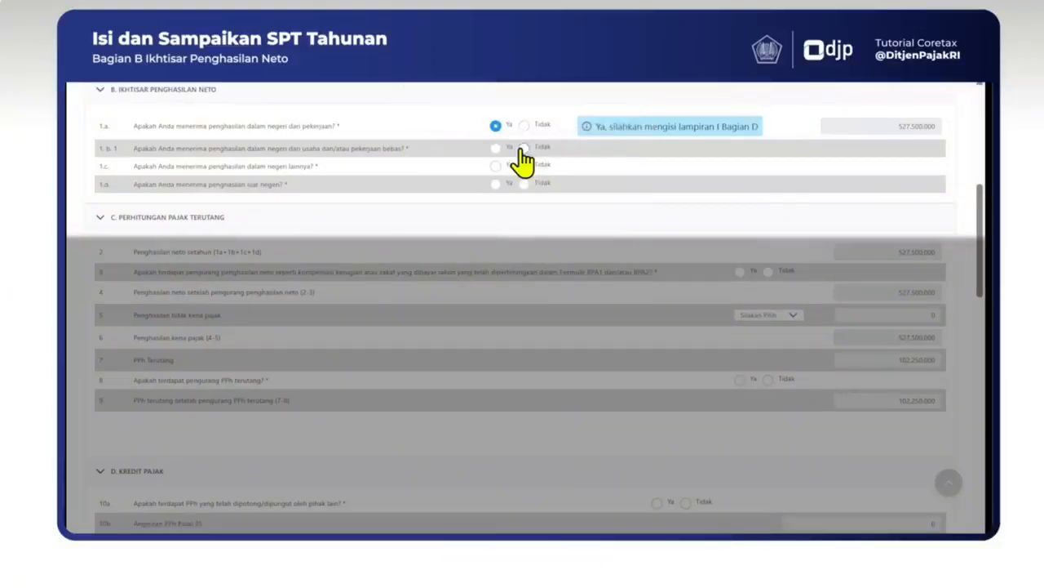
pyautogui.click(523, 148)
pyautogui.click(524, 178)
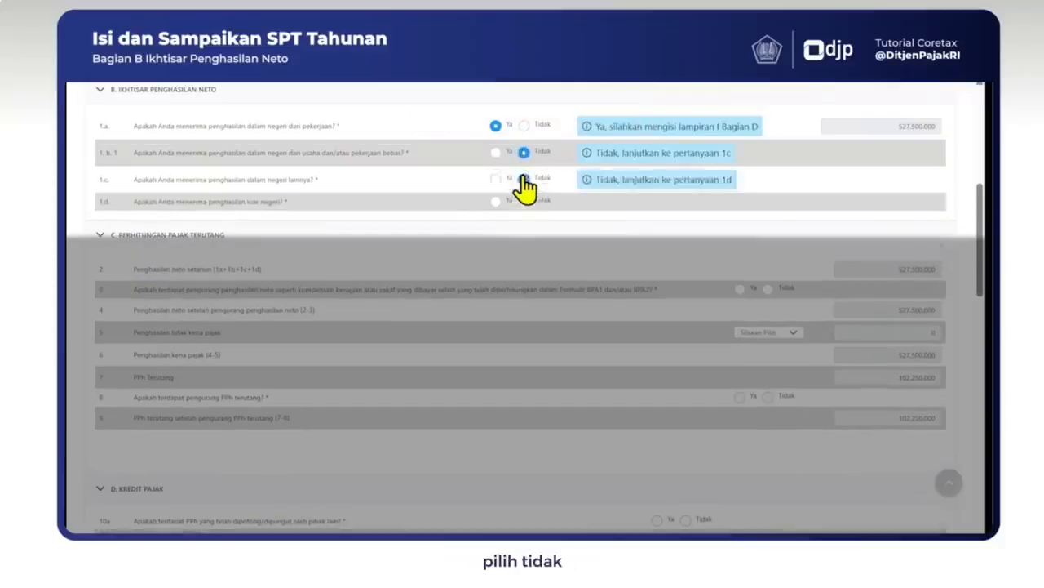
pyautogui.click(524, 200)
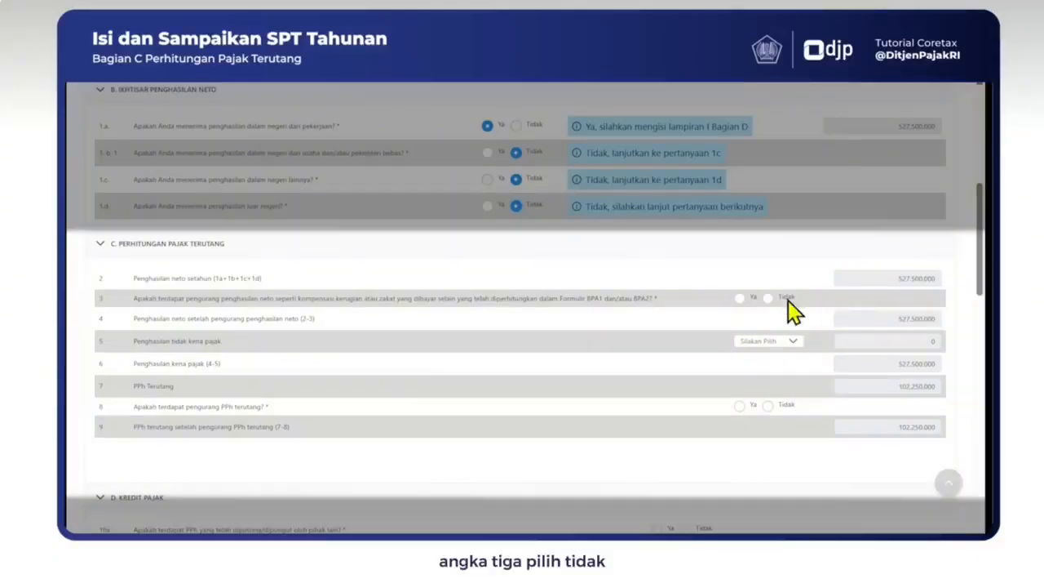
# Step: Answer Tidak to rows 3 and 8 and set the row 5 PTKP status to TK/0
pyautogui.click(767, 298)
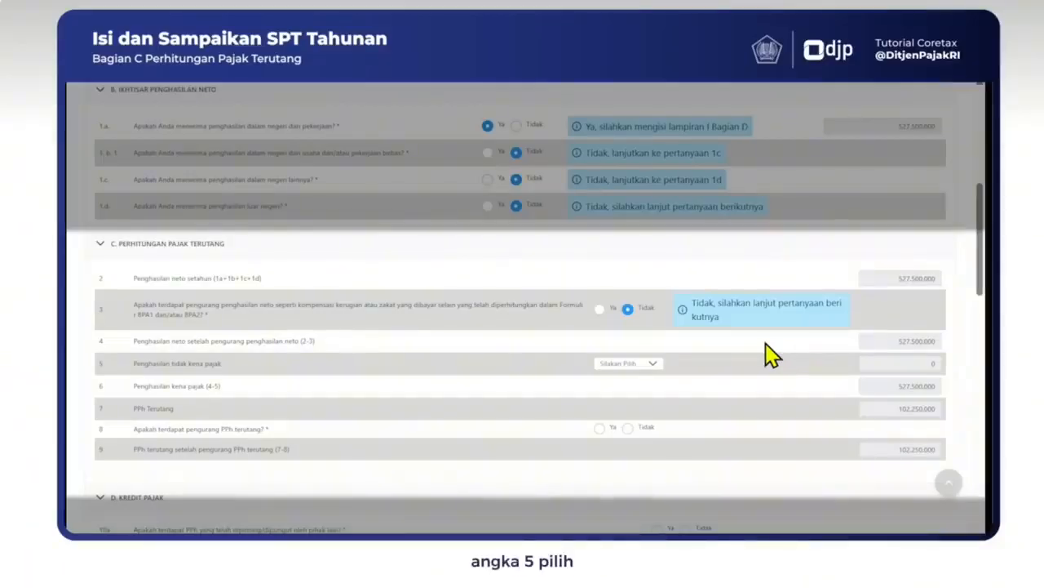
pyautogui.click(647, 366)
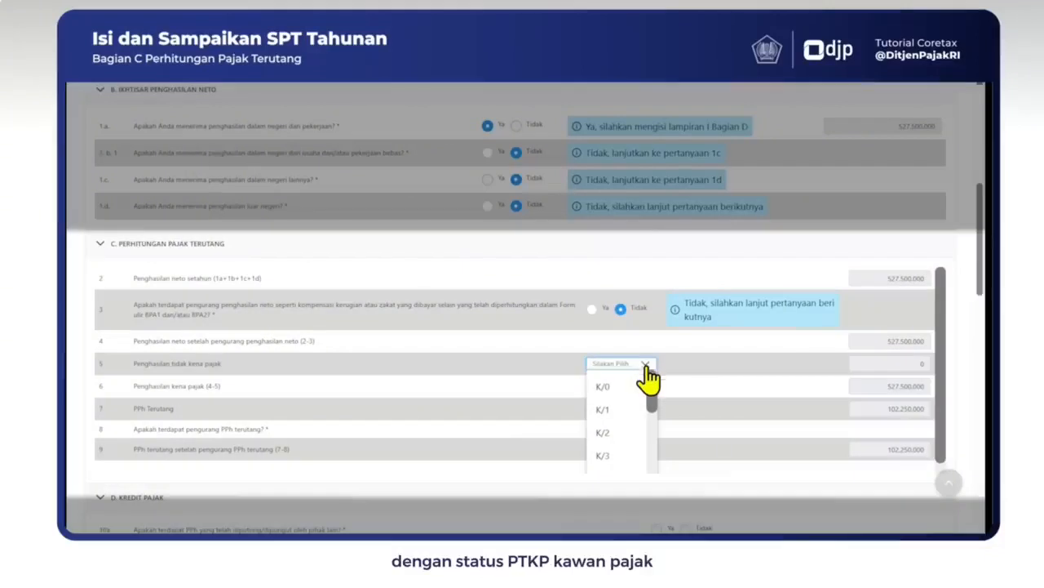
pyautogui.moveTo(657, 400); pyautogui.dragTo(657, 443)
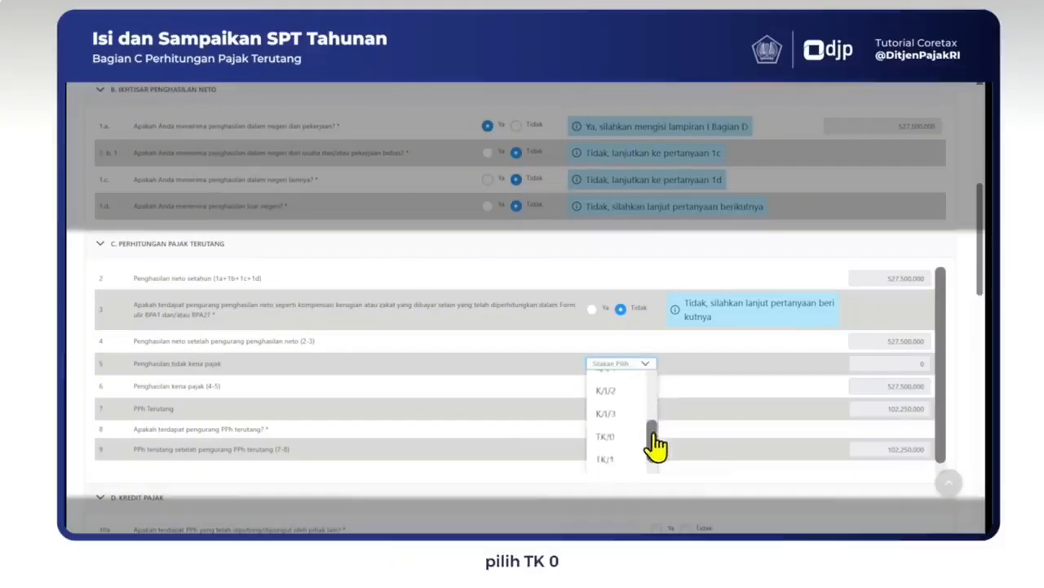
pyautogui.click(617, 445)
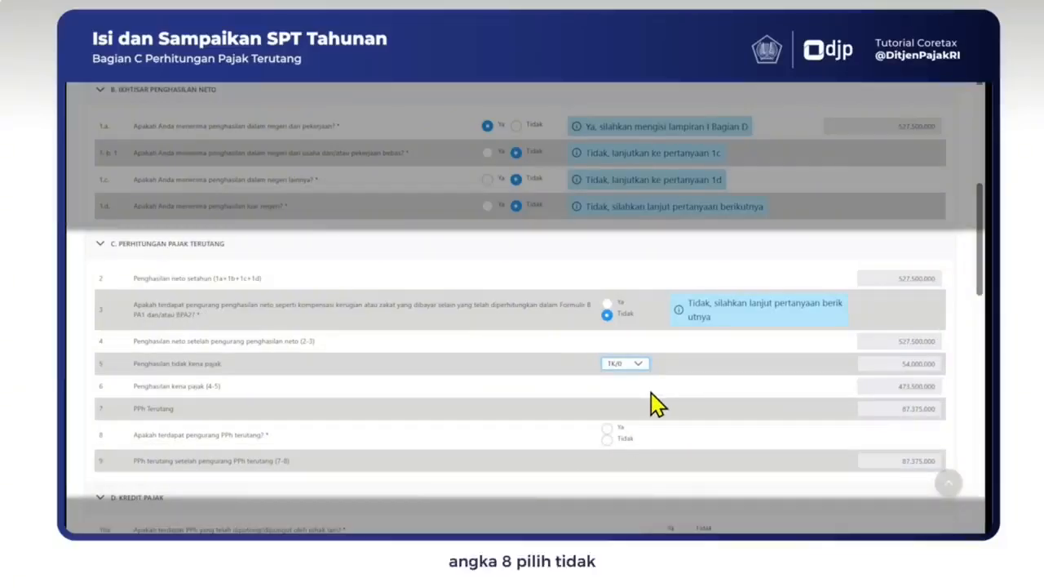
pyautogui.click(607, 441)
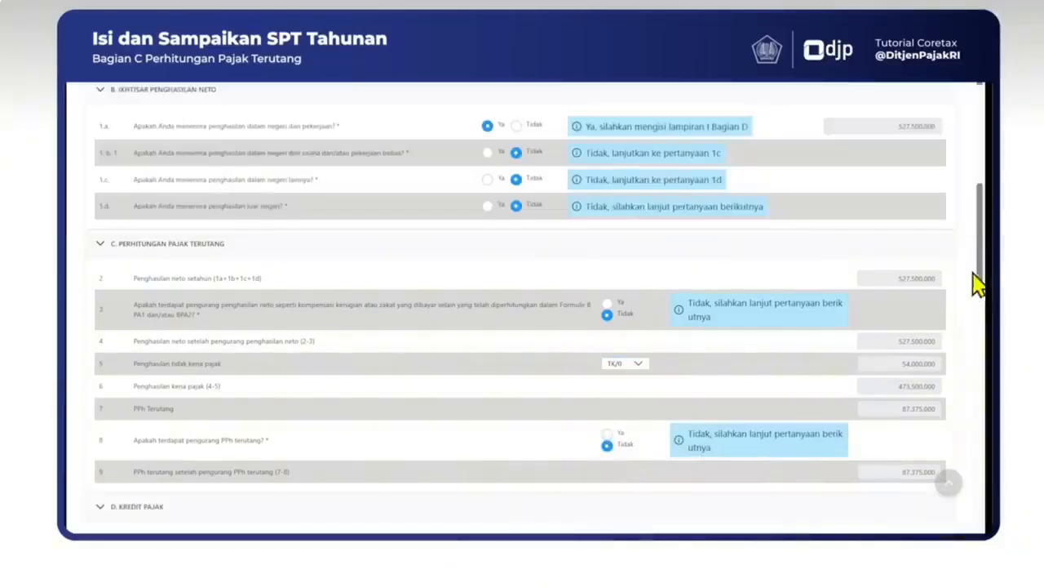
pyautogui.moveTo(980, 267); pyautogui.dragTo(981, 358)
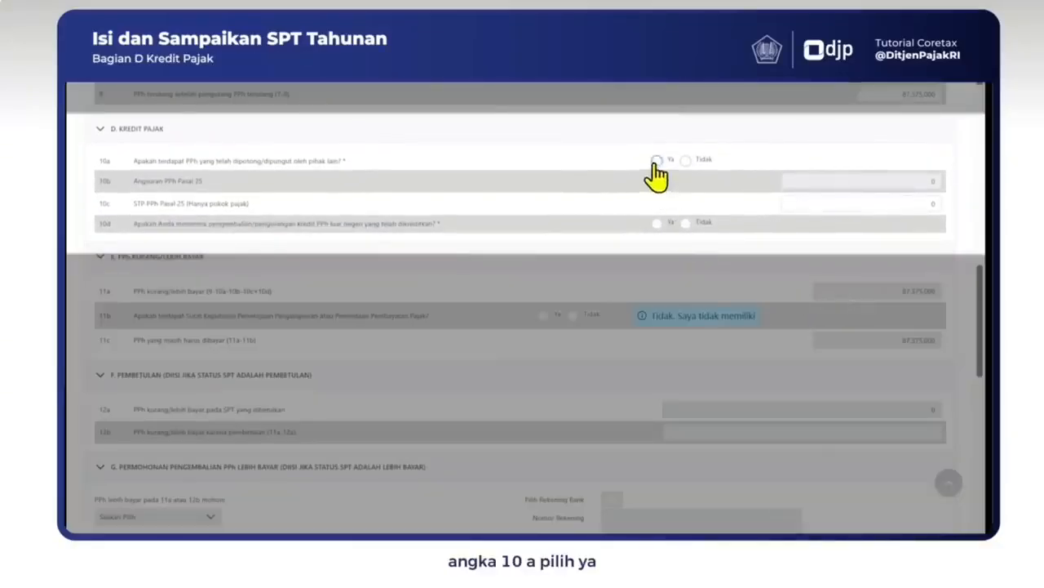
# Step: In Kredit Pajak, answer Ya to 10a and Tidak to 10d
pyautogui.click(656, 161)
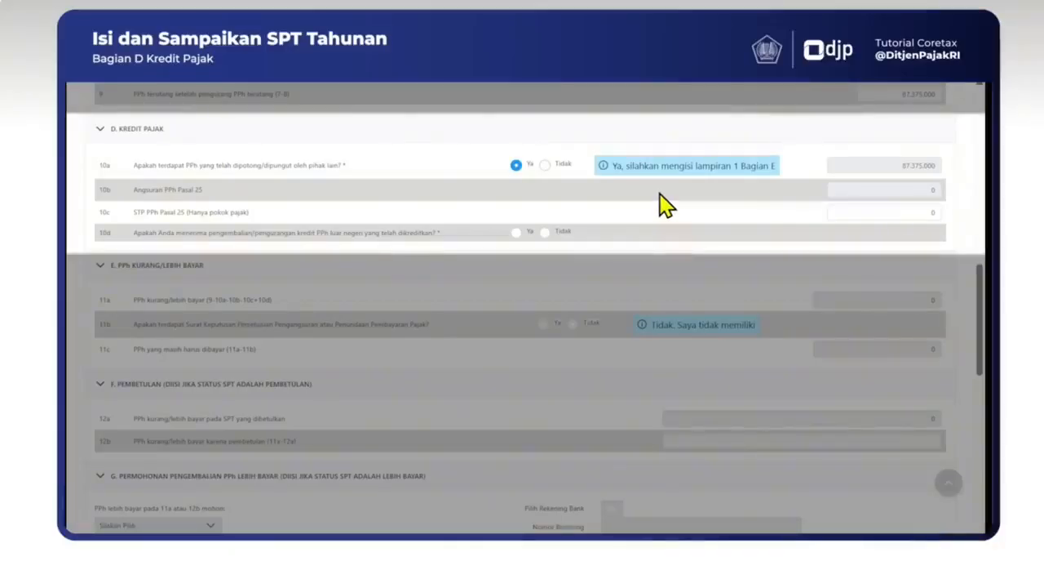
pyautogui.click(547, 232)
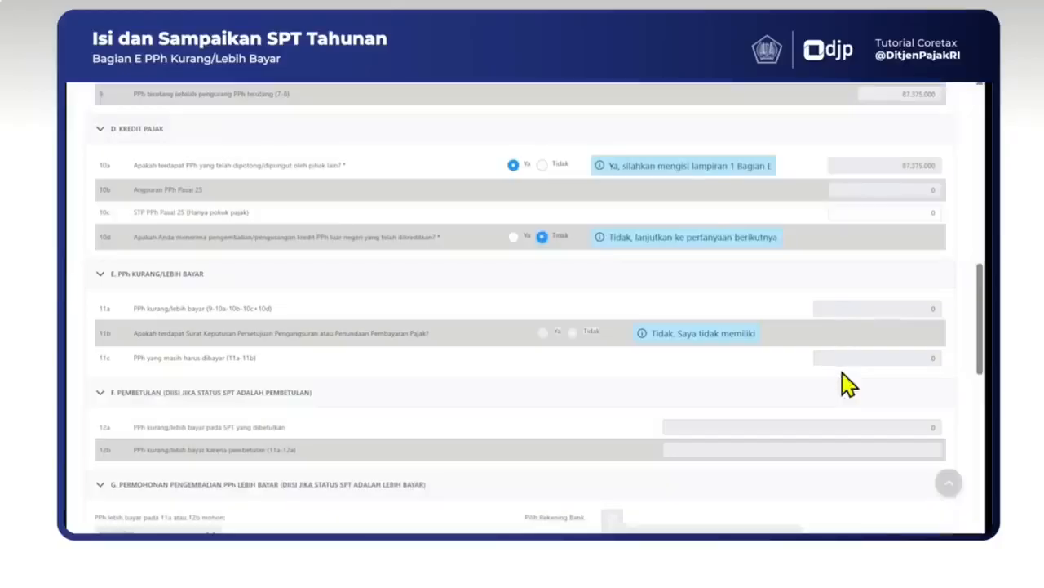
pyautogui.moveTo(982, 341); pyautogui.dragTo(982, 398)
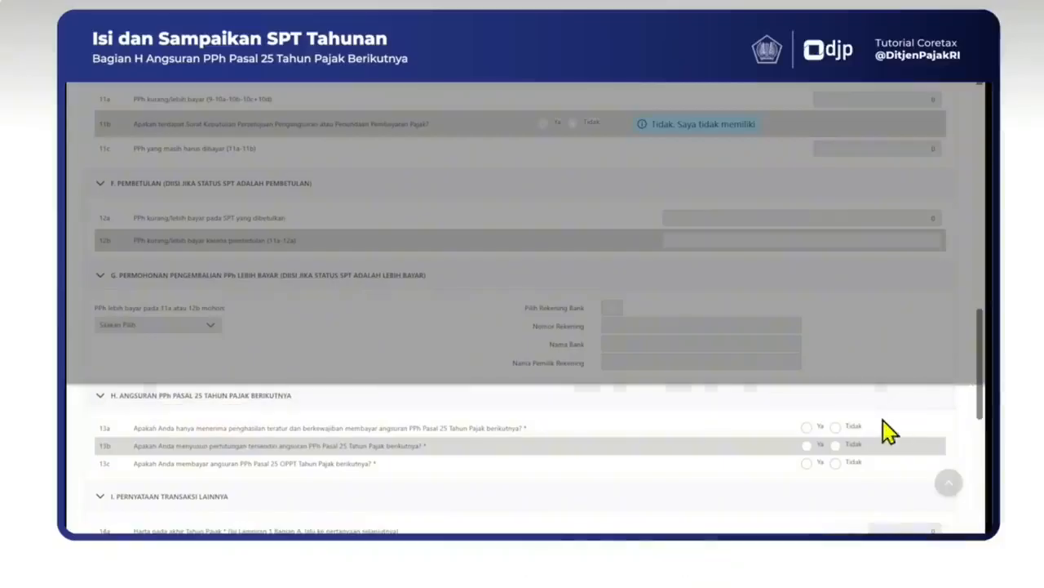
# Step: Answer Tidak to questions 13a, 13b and 13c
pyautogui.click(835, 427)
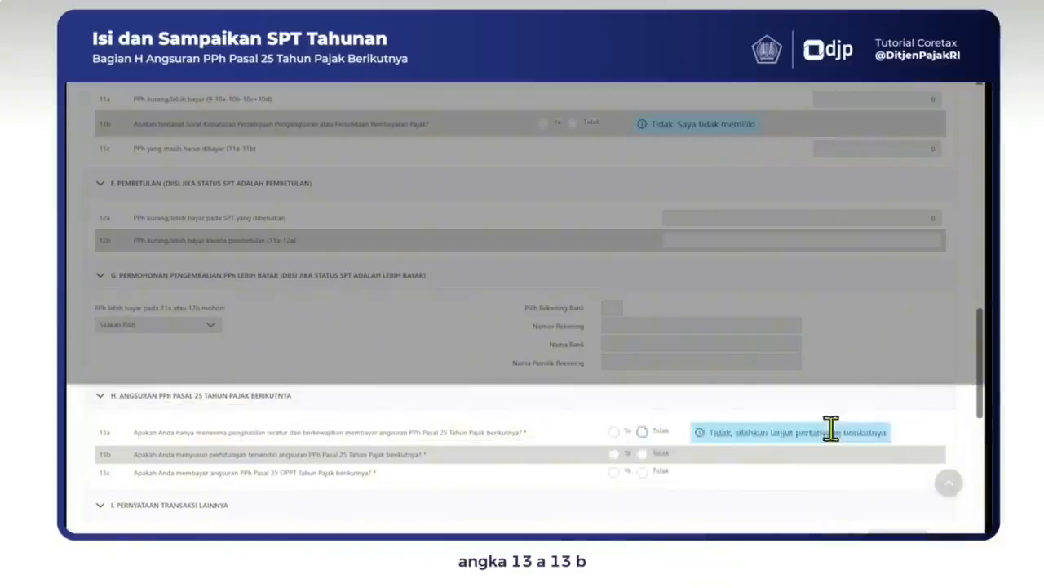
pyautogui.click(642, 455)
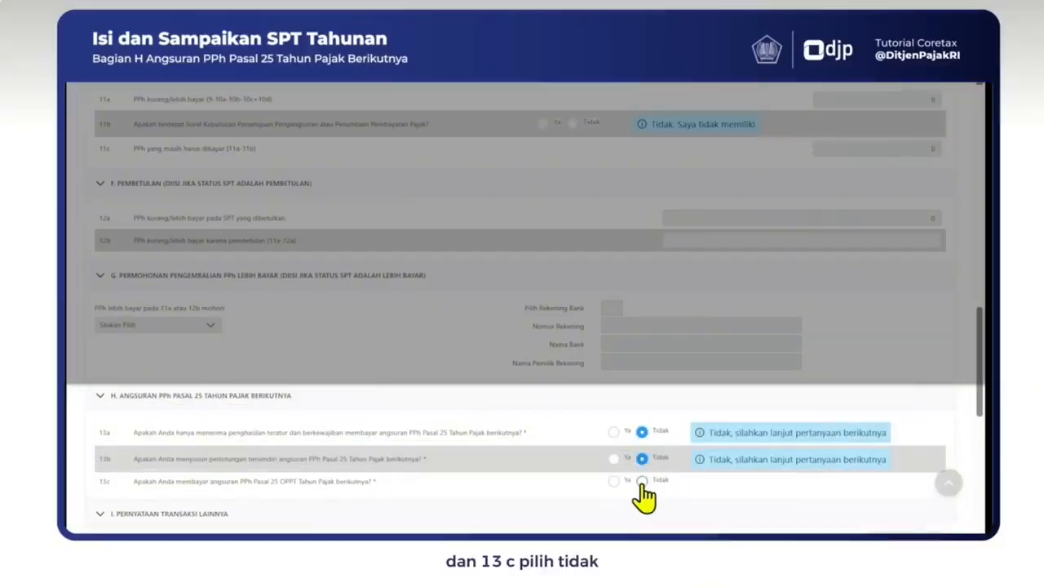
pyautogui.click(642, 478)
pyautogui.moveTo(976, 400); pyautogui.dragTo(977, 479)
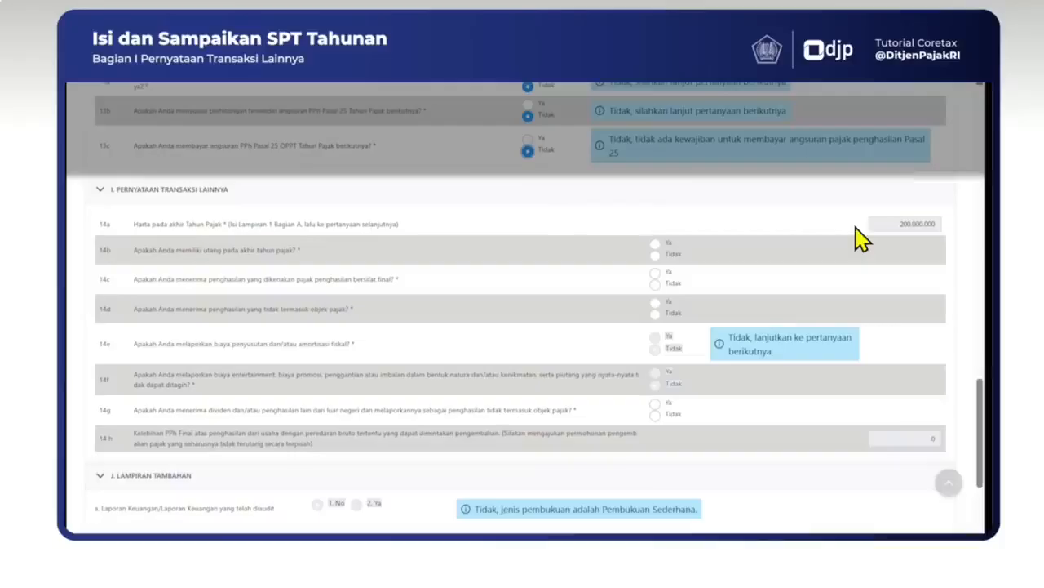
# Step: In Bagian I, answer Ya to 14b and Tidak to 14c, 14d and 14g
pyautogui.click(654, 244)
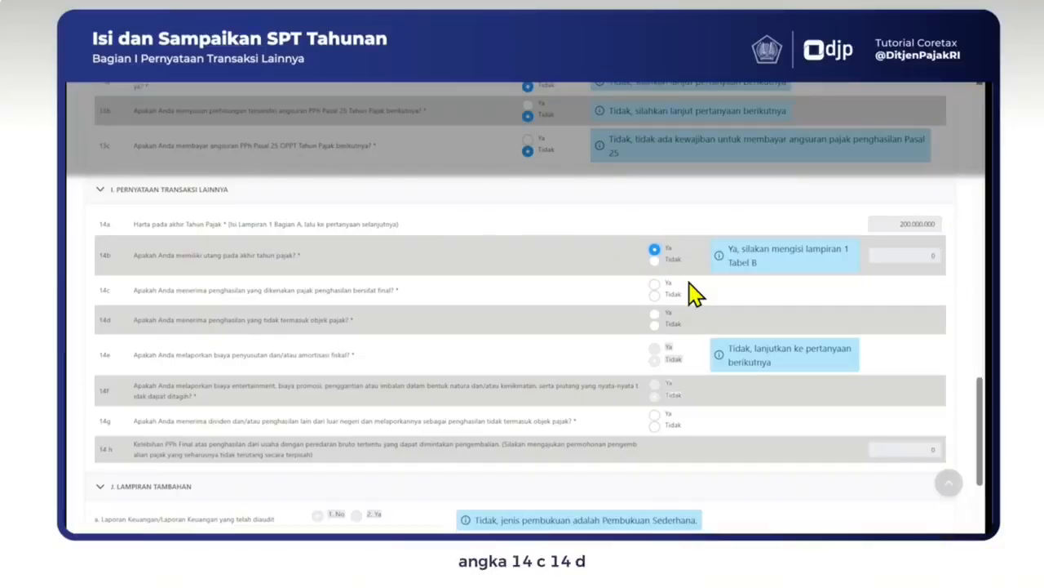
pyautogui.click(655, 294)
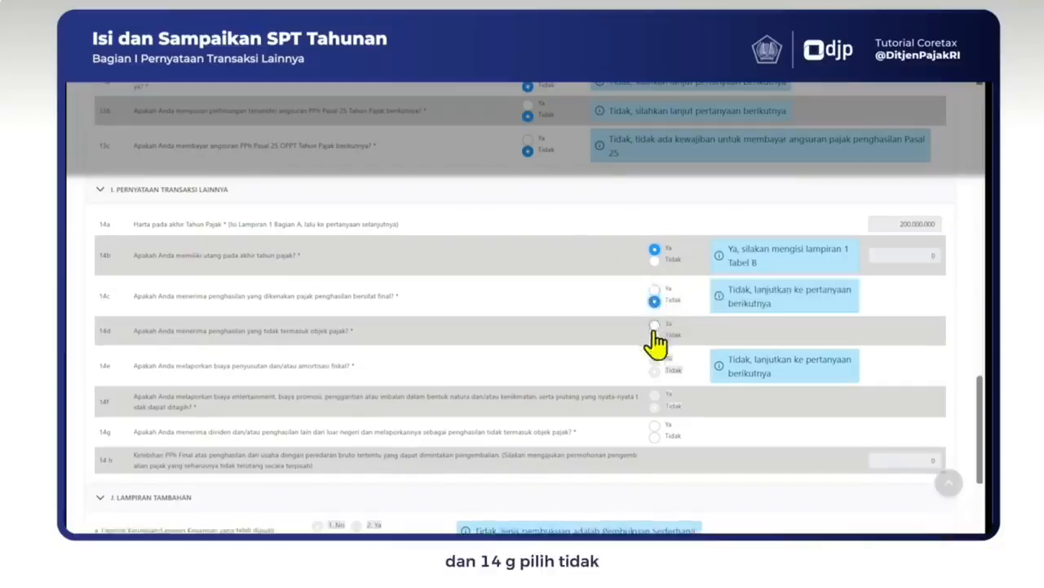
pyautogui.click(655, 337)
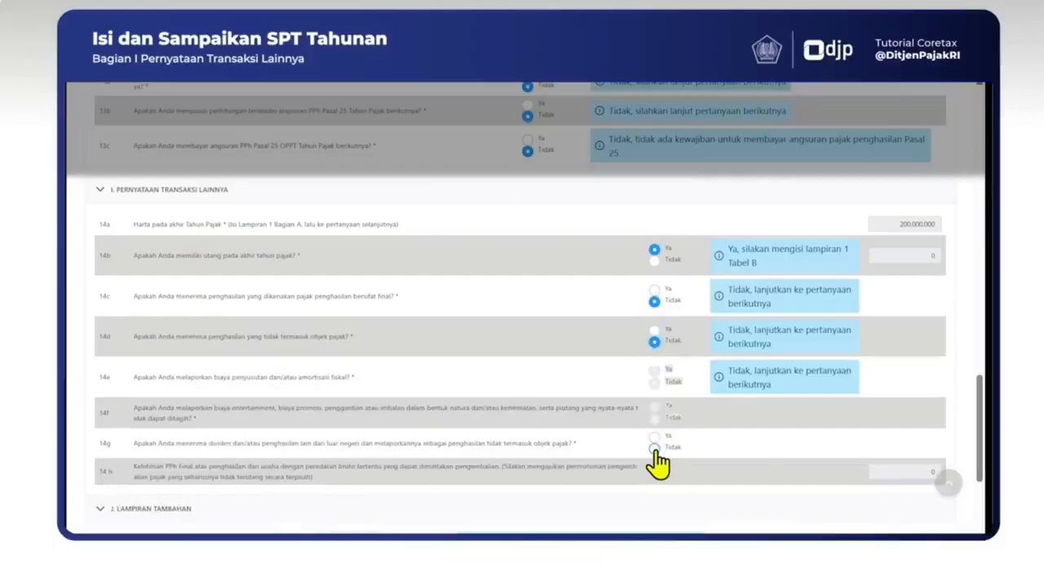
pyautogui.click(655, 453)
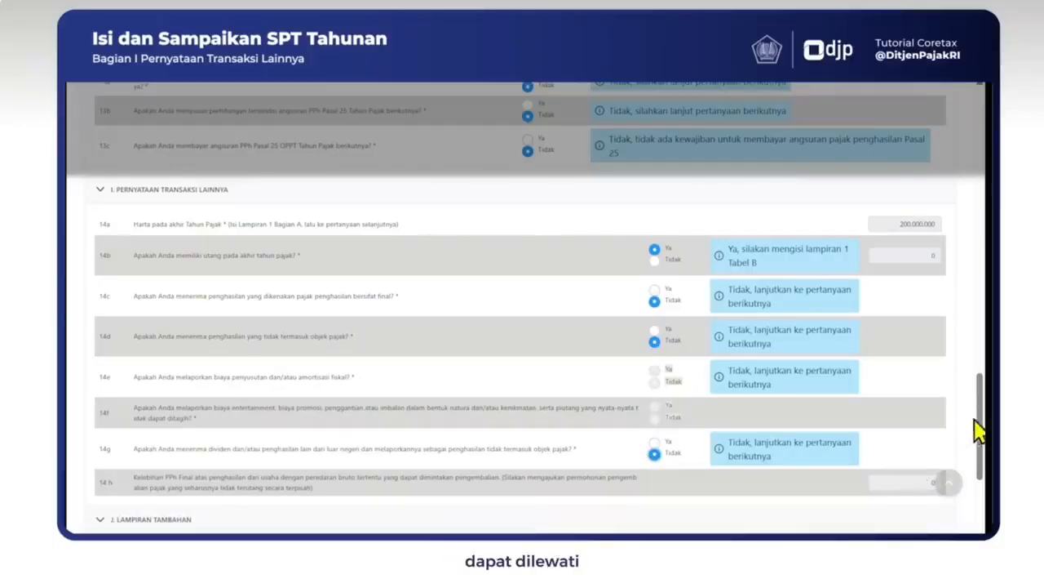
pyautogui.moveTo(983, 419); pyautogui.dragTo(981, 487)
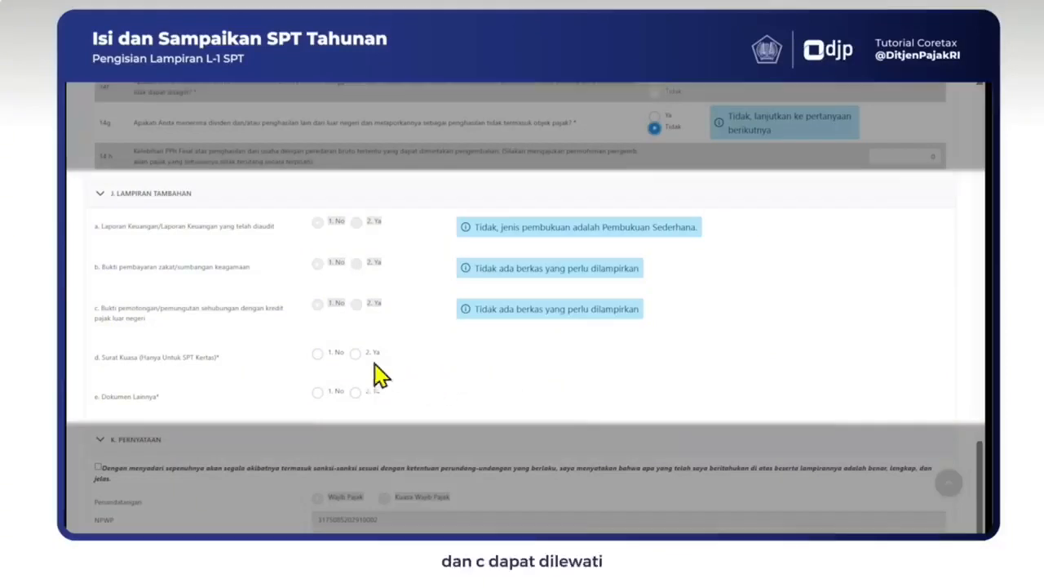
# Step: Answer 1. No for items d. Surat Kuasa and e. Dokumen Lainnya in section J
pyautogui.click(318, 353)
pyautogui.click(317, 391)
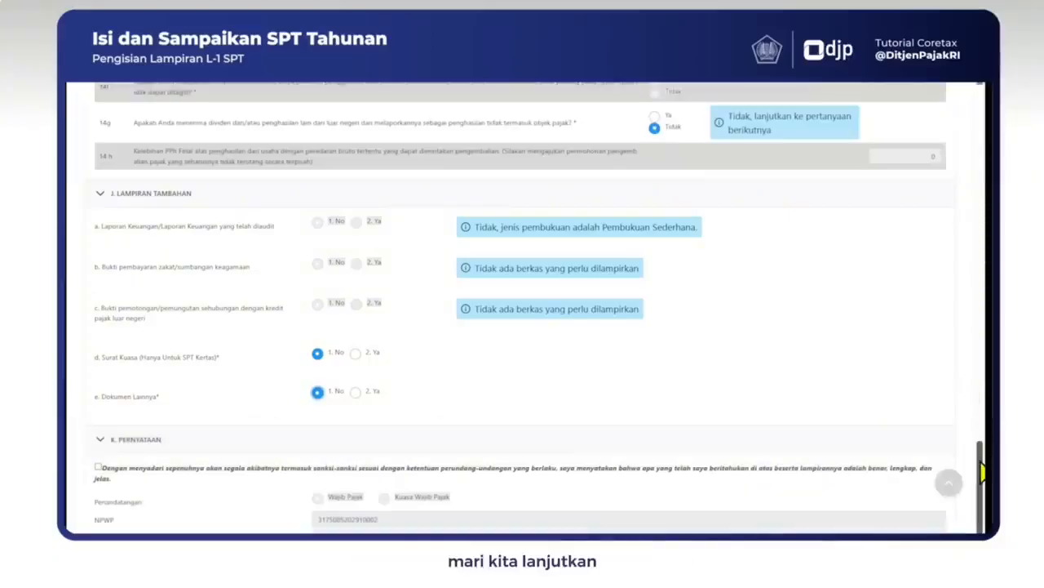
pyautogui.moveTo(982, 466); pyautogui.dragTo(975, 110)
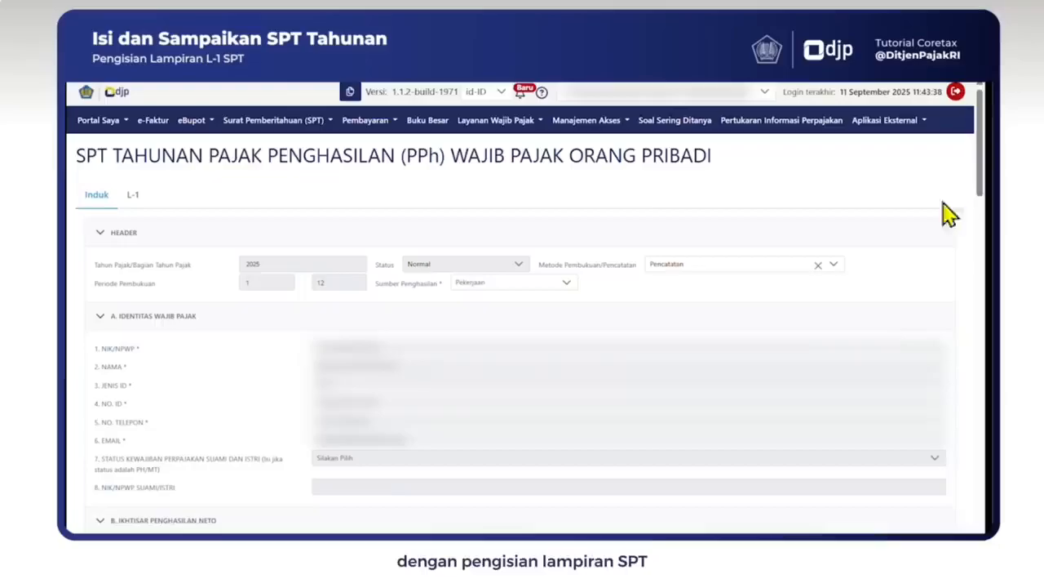
# Step: Switch to the Lampiran L-1 tab to show its year-end asset list
pyautogui.click(132, 194)
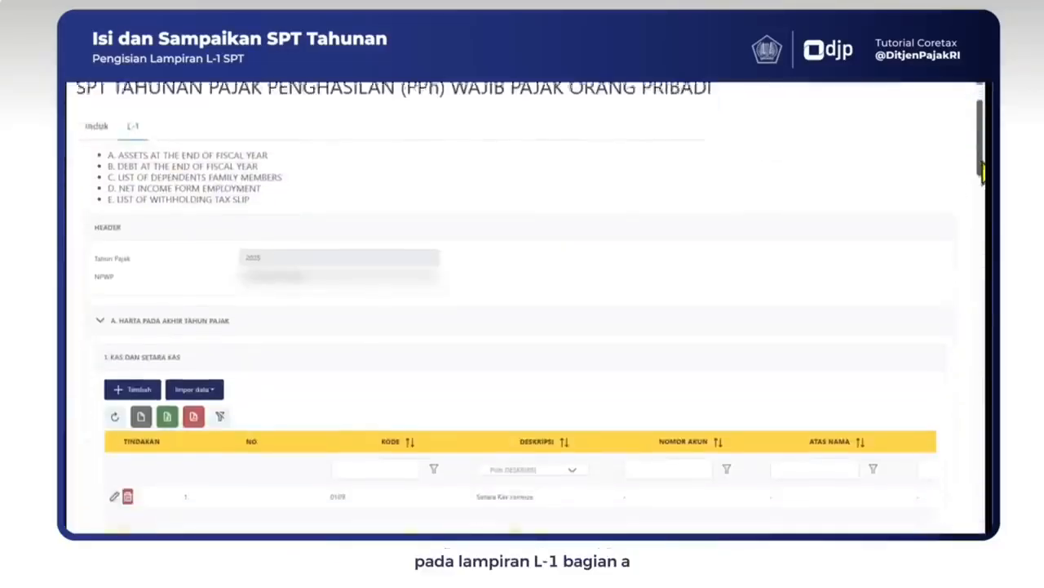
pyautogui.moveTo(983, 172); pyautogui.dragTo(984, 196)
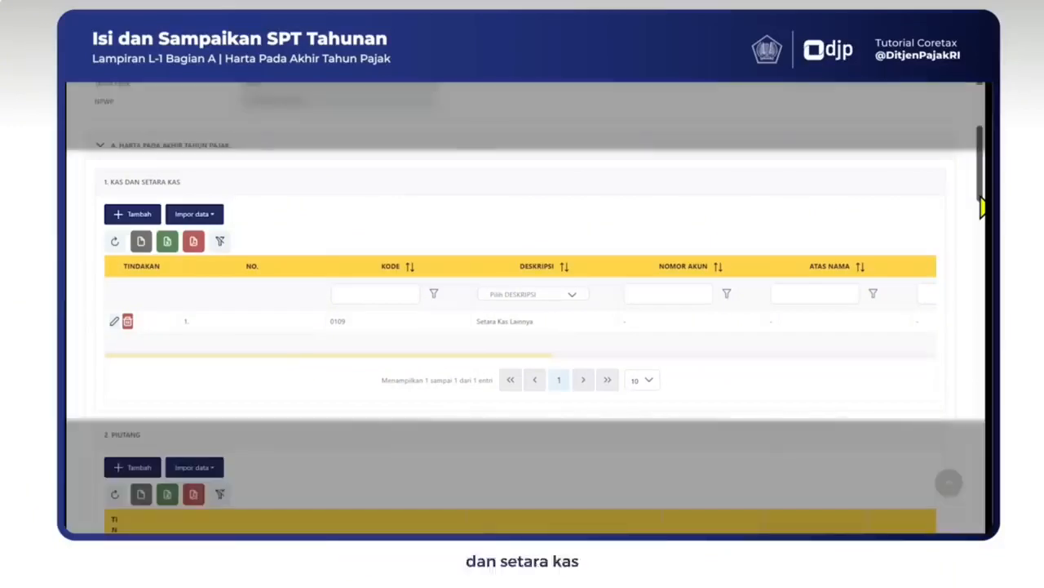
pyautogui.scroll(-4, 983, 204)
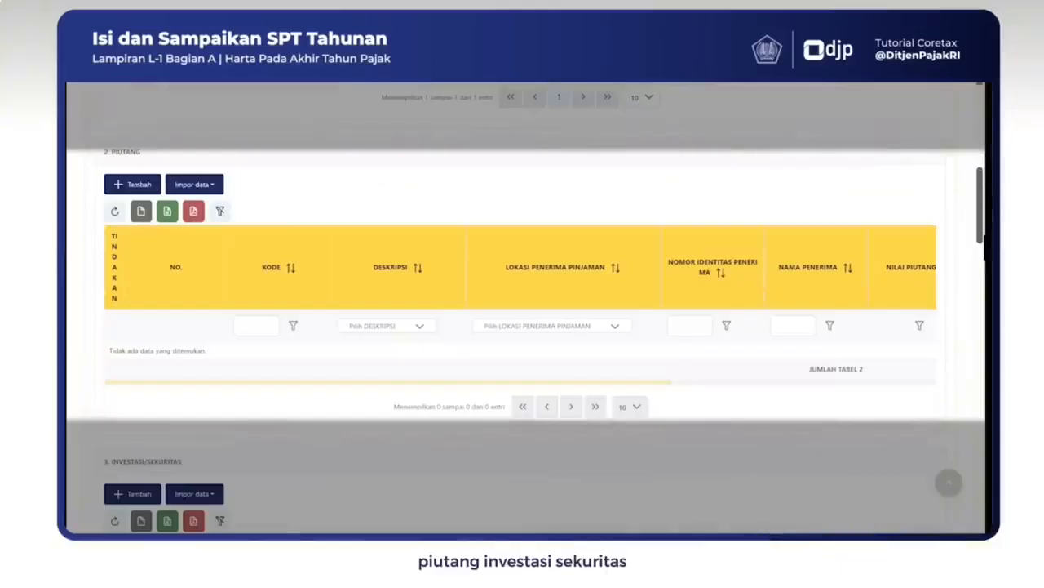
pyautogui.scroll(-3, 523, 310)
pyautogui.scroll(-4, 523, 310)
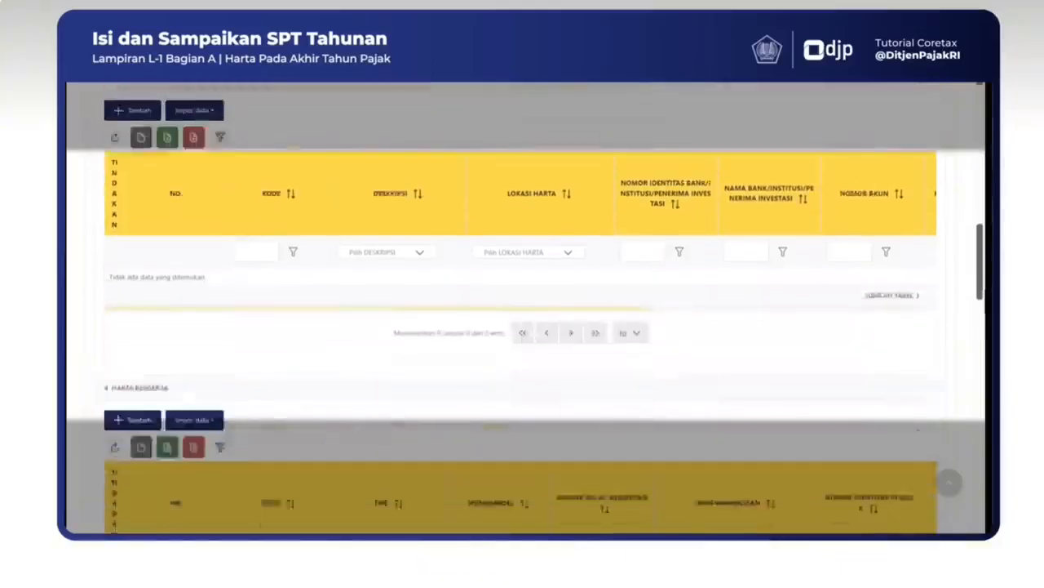
pyautogui.scroll(-4, 522, 310)
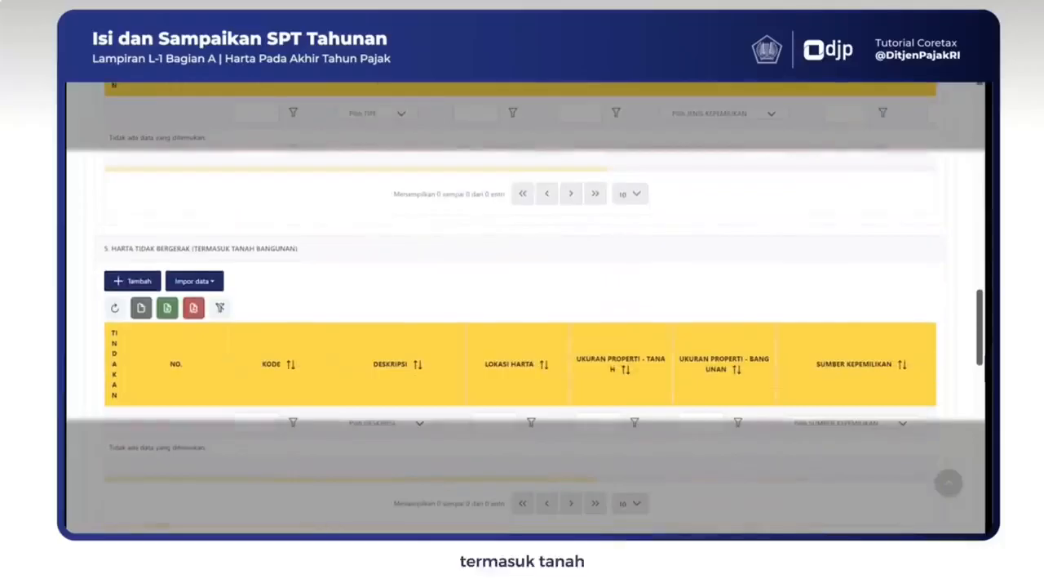
pyautogui.scroll(-4, 523, 310)
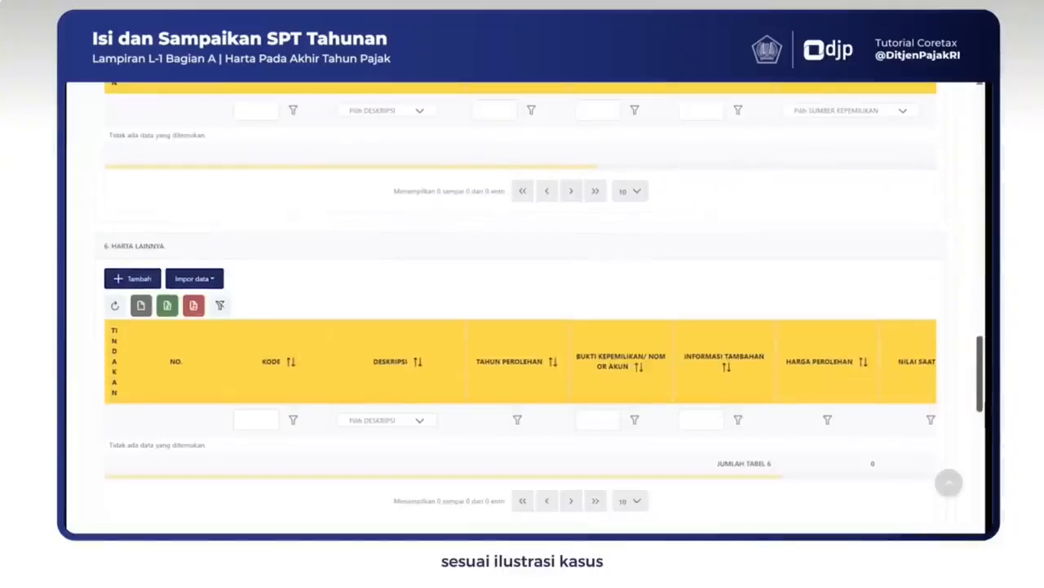
pyautogui.scroll(5, 984, 322)
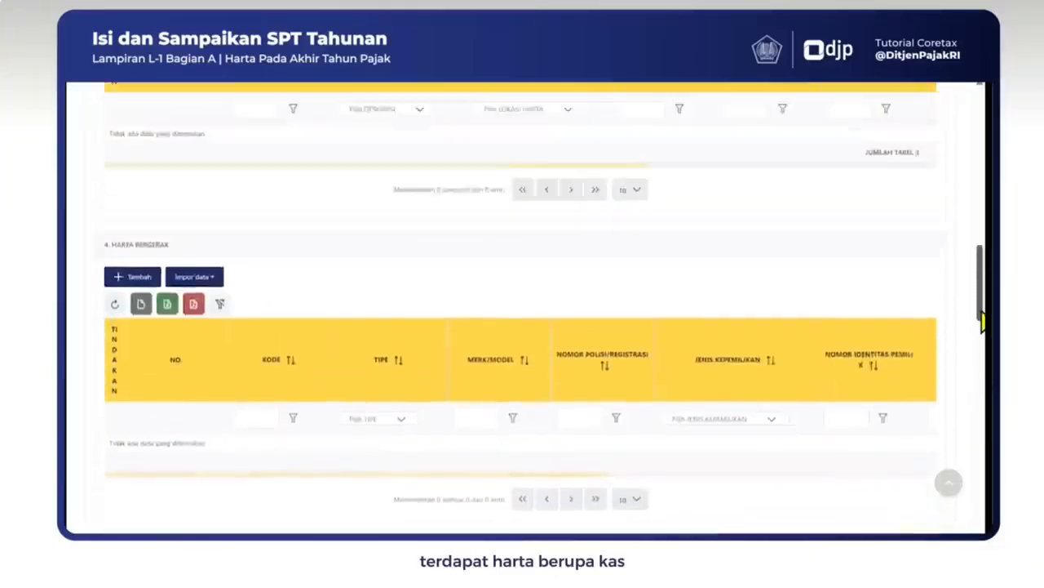
pyautogui.moveTo(984, 322); pyautogui.dragTo(978, 201)
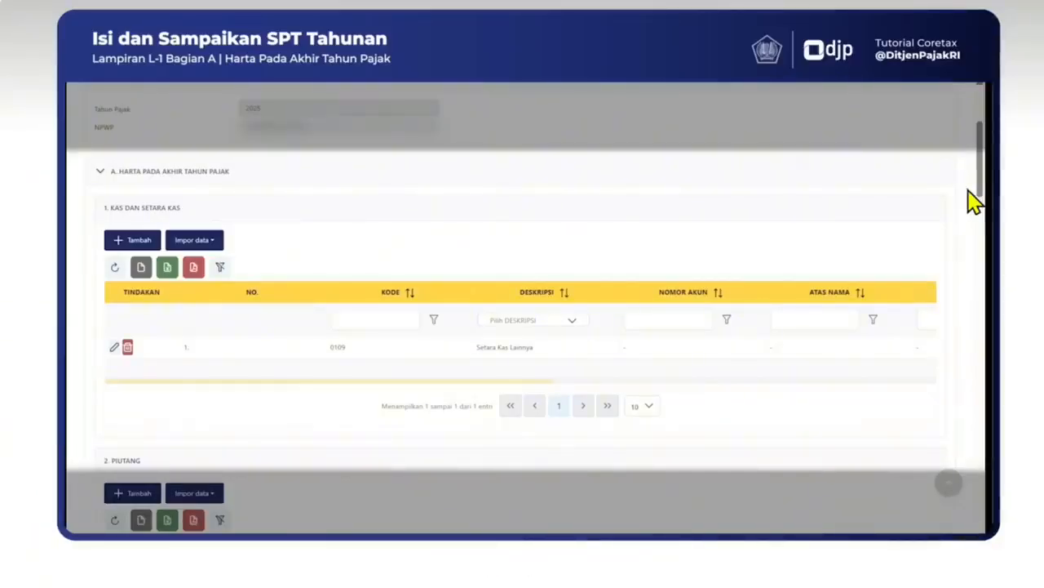
# Step: Change the row 1 cash entry's description to 0109 Setara Kas Lainnya and save it
pyautogui.click(114, 347)
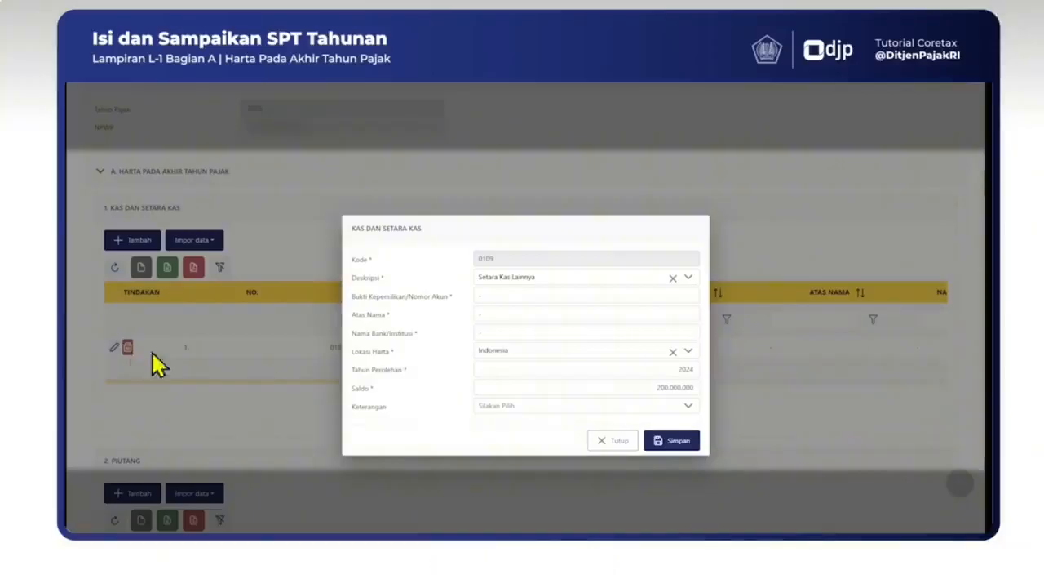
pyautogui.click(689, 279)
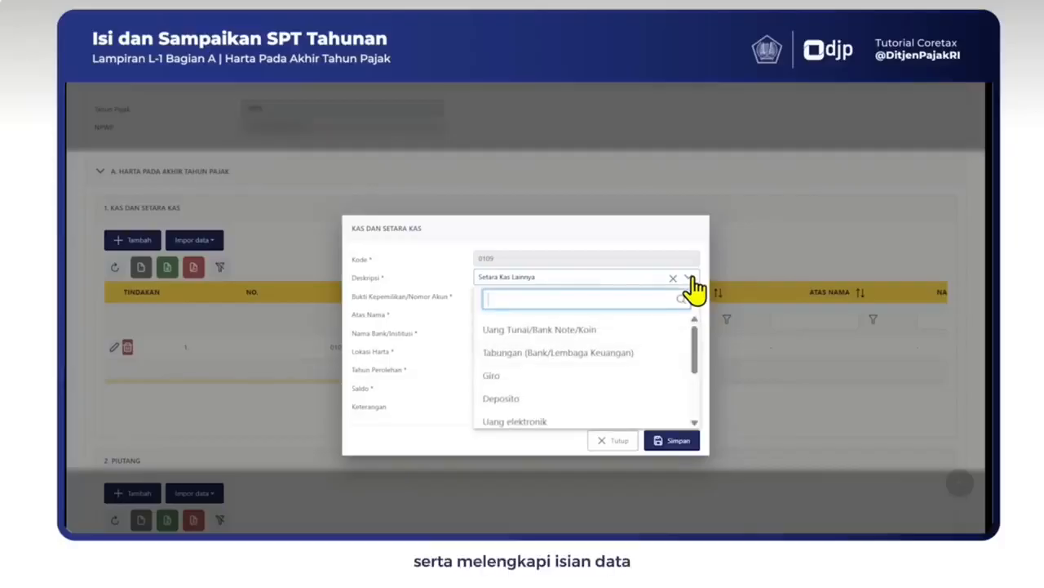
pyautogui.write('lain')
pyautogui.click(550, 330)
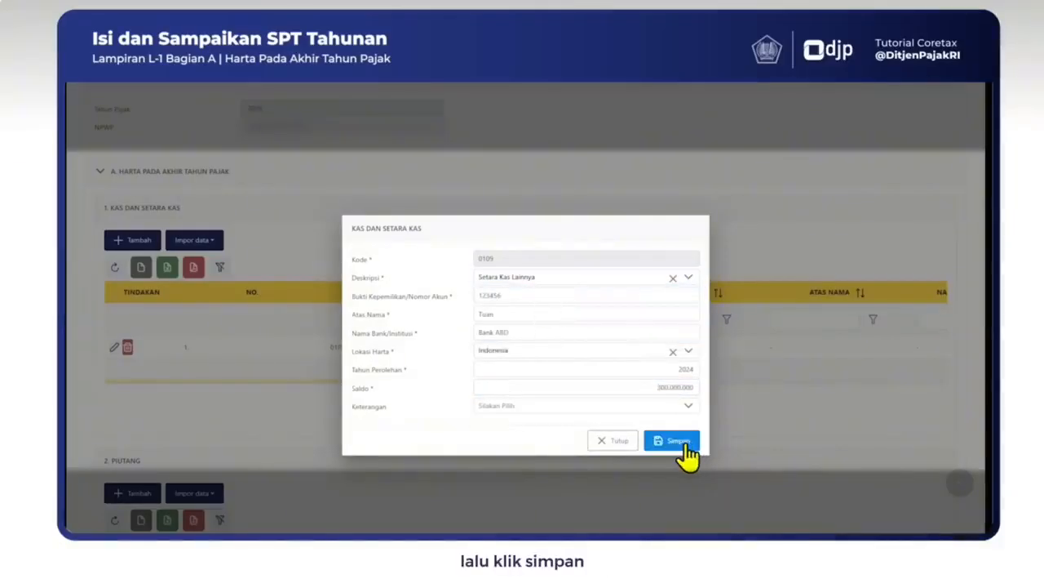
pyautogui.click(686, 454)
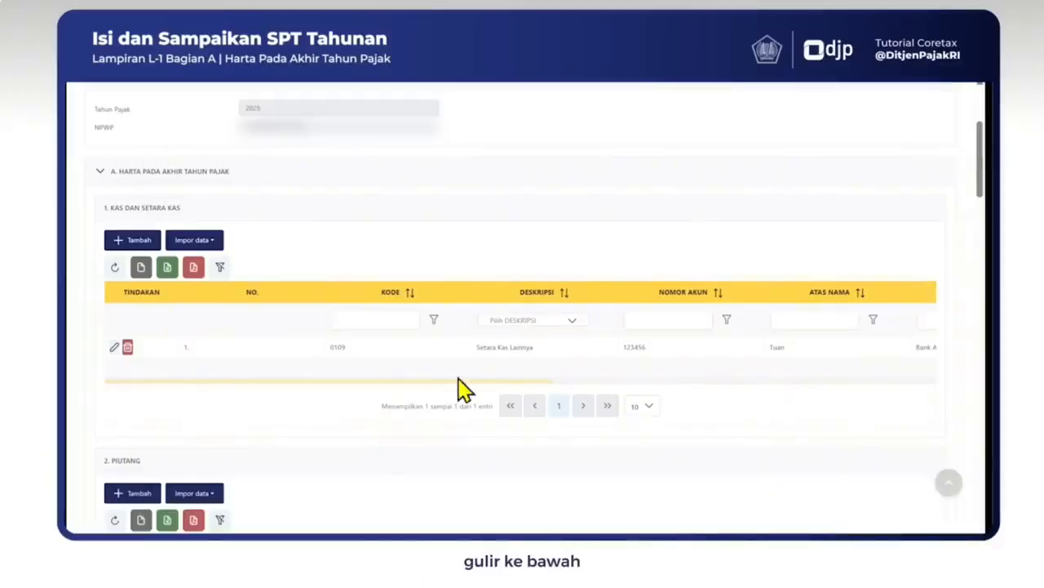
# Step: Save the debt entry for the 2025 Bank ABCDE loan in Indonesia, balance 200.000.000
pyautogui.moveTo(980, 168); pyautogui.dragTo(982, 460)
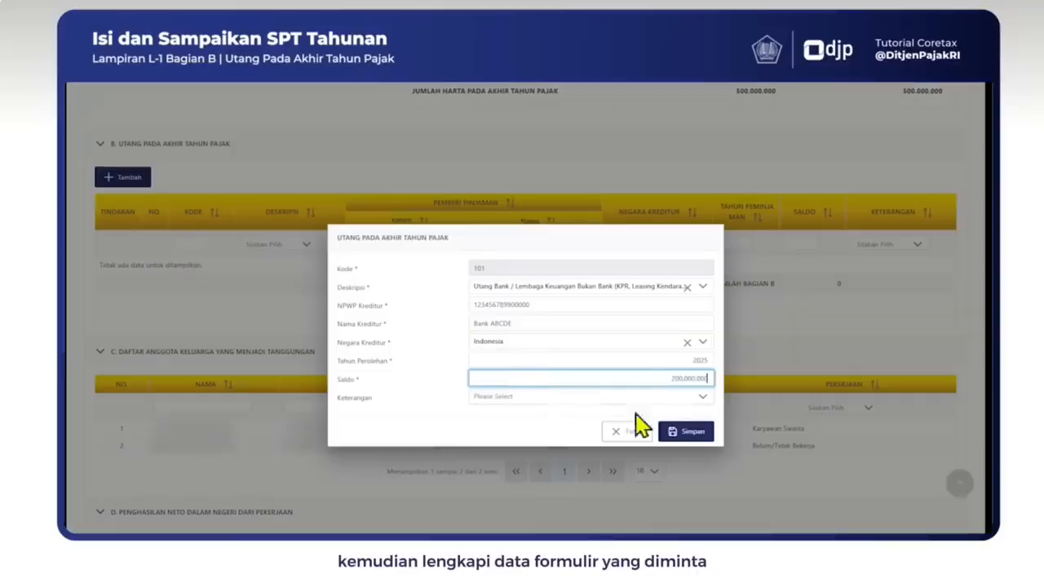
pyautogui.click(687, 442)
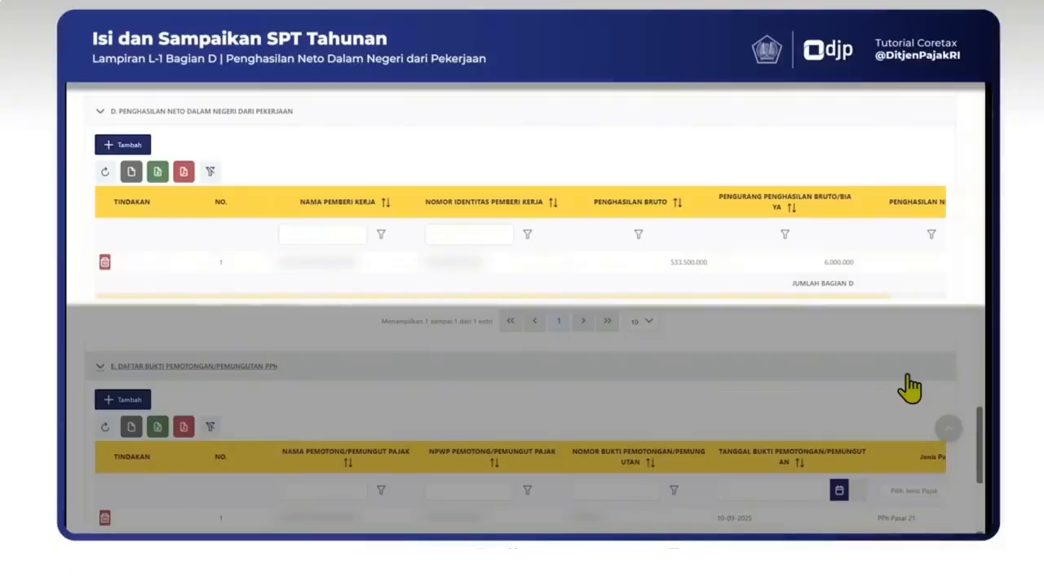
pyautogui.scroll(-5, 910, 388)
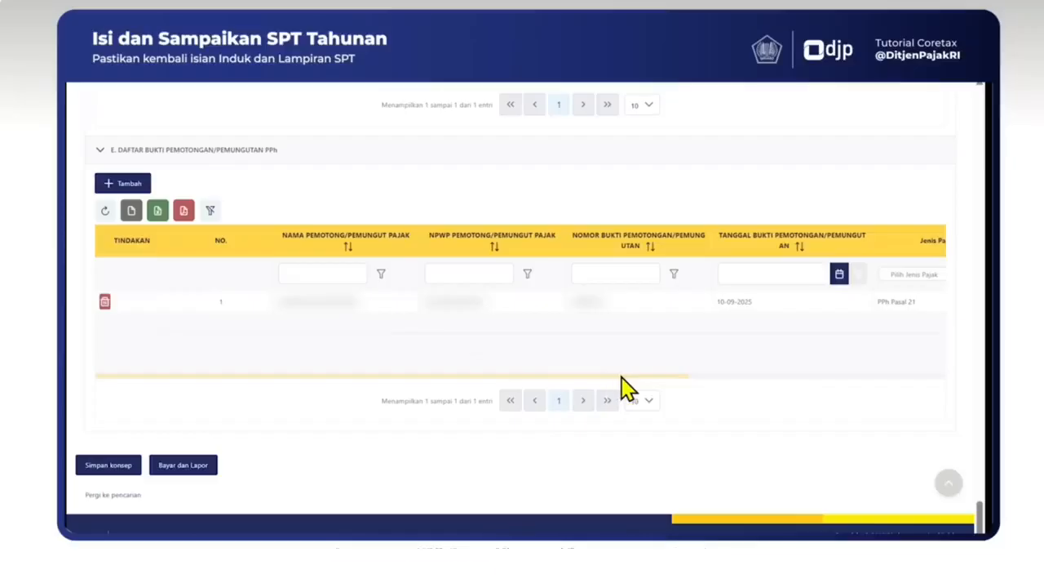
# Step: Go back to the Induk form and bring section K Pernyataan into view
pyautogui.moveTo(980, 515); pyautogui.dragTo(980, 126)
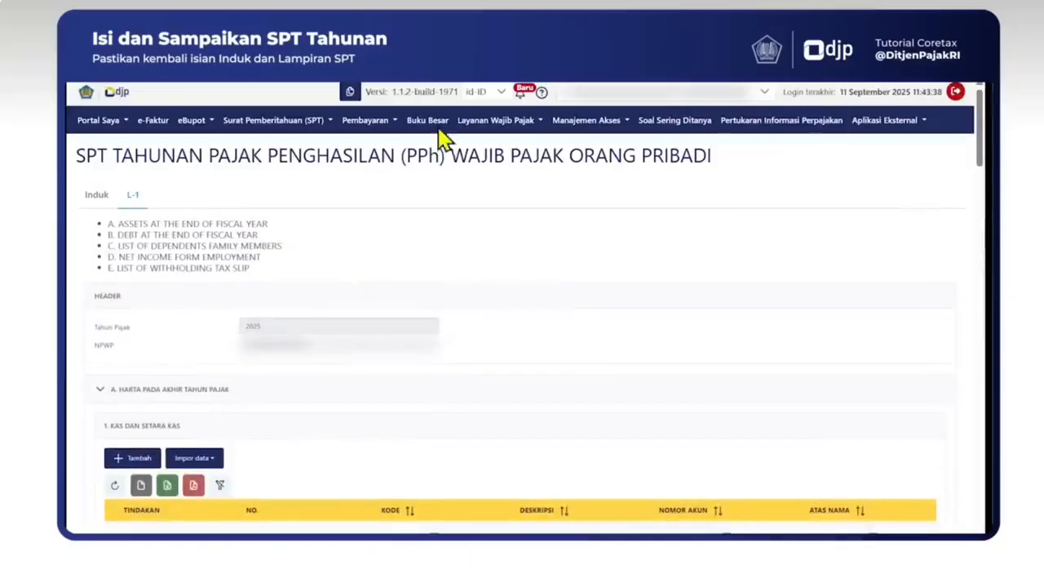
pyautogui.click(96, 200)
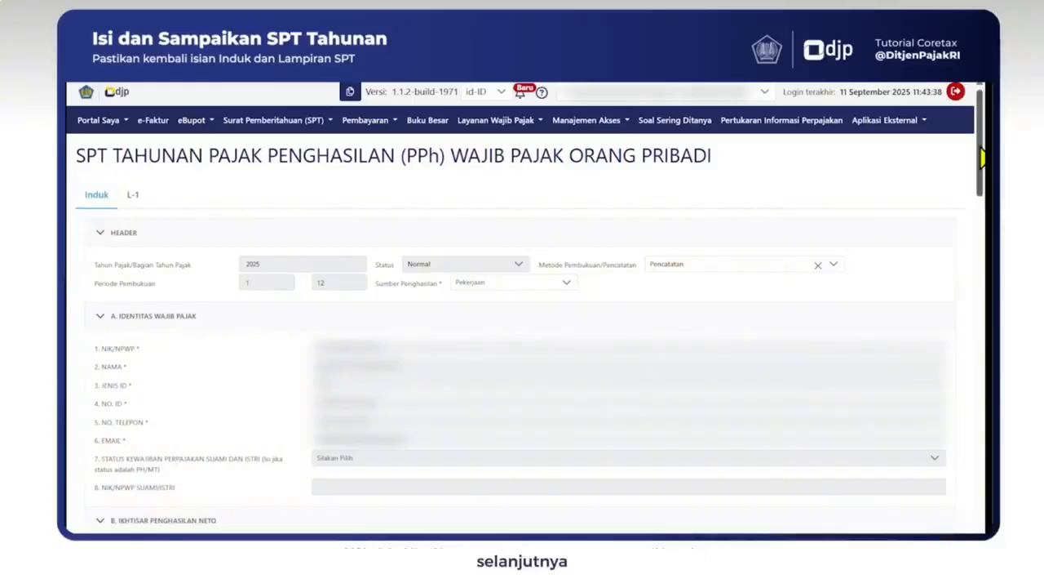
pyautogui.moveTo(980, 149); pyautogui.dragTo(981, 510)
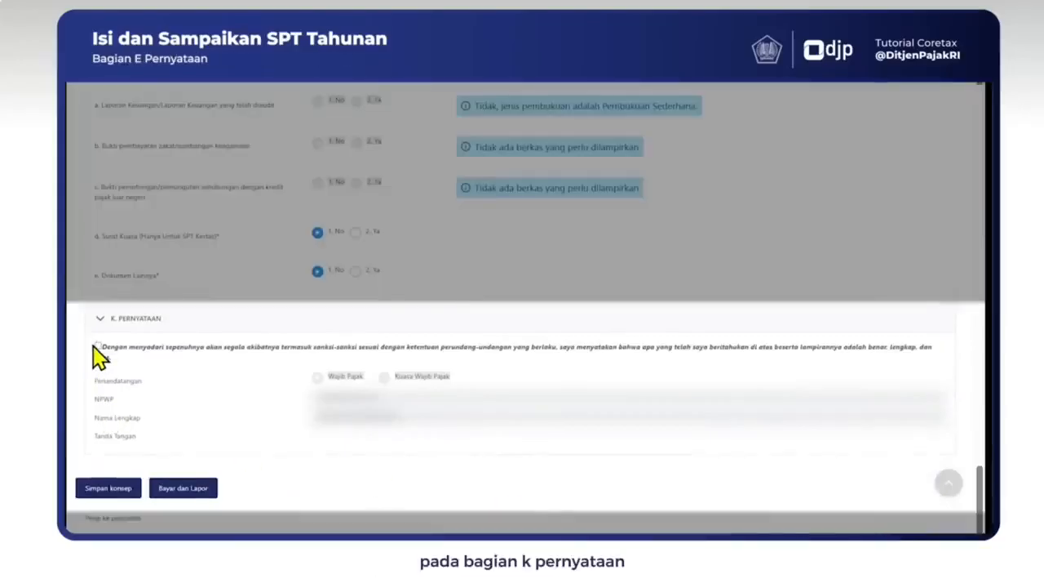
# Step: Tick the Pernyataan declaration, submit with Bayar dan Lapor, and dismiss the Pemberitahuan notice
pyautogui.click(97, 346)
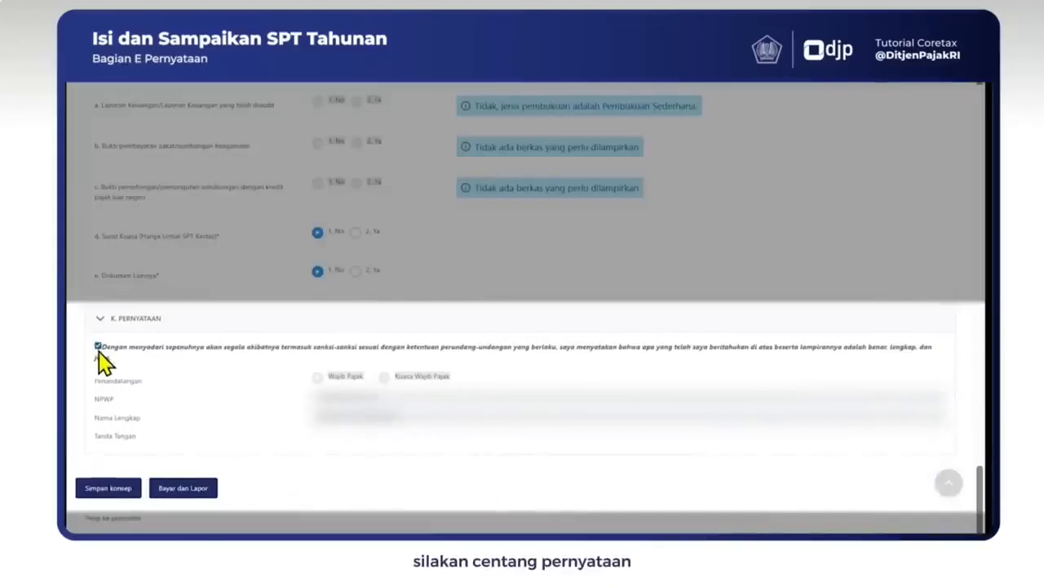
pyautogui.click(173, 490)
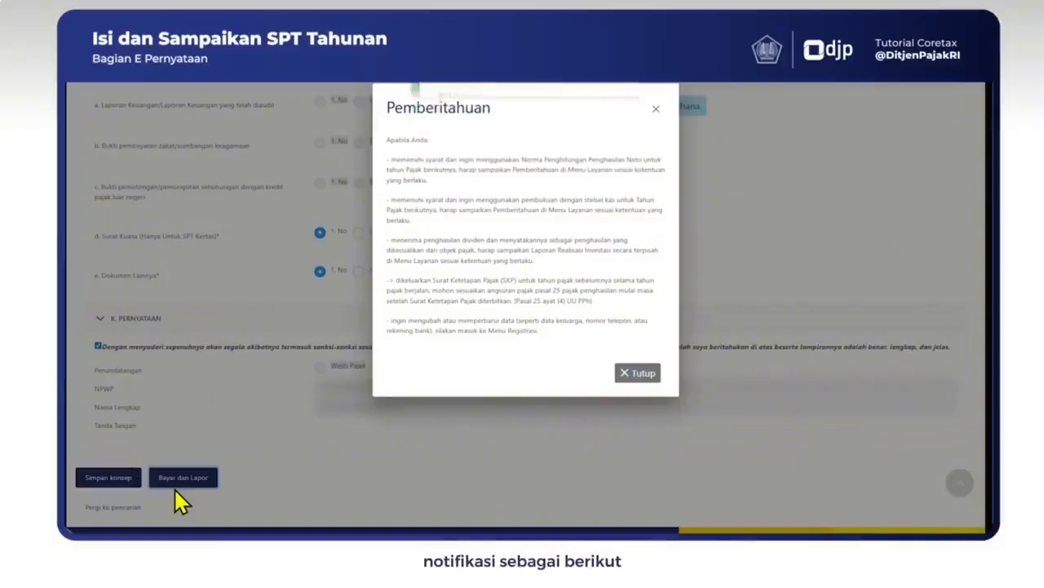
pyautogui.click(643, 373)
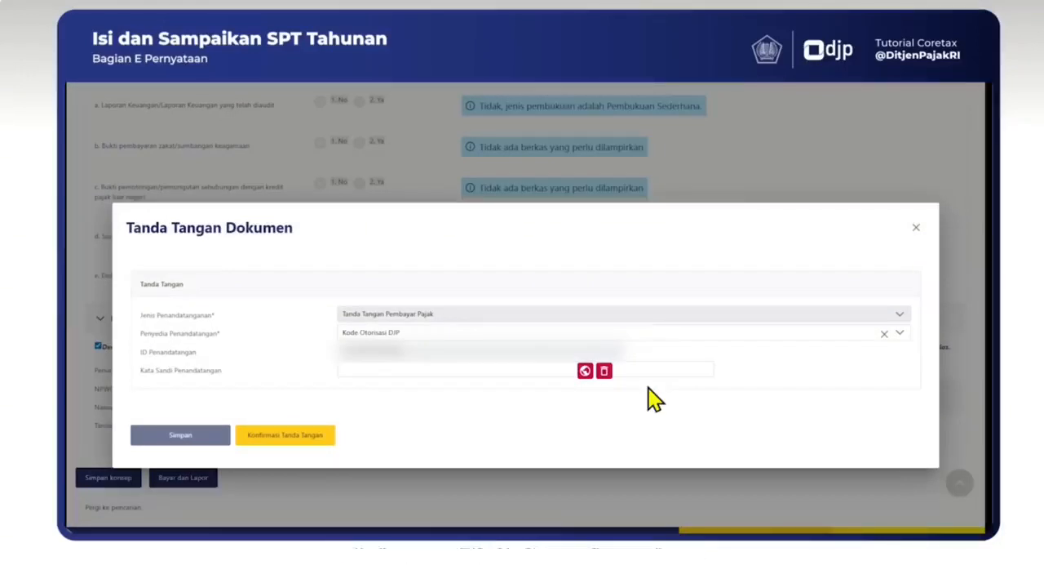
# Step: Sign the return using Kode Otorisasi DJP with the signing passphrase and confirm the signature
pyautogui.click(661, 347)
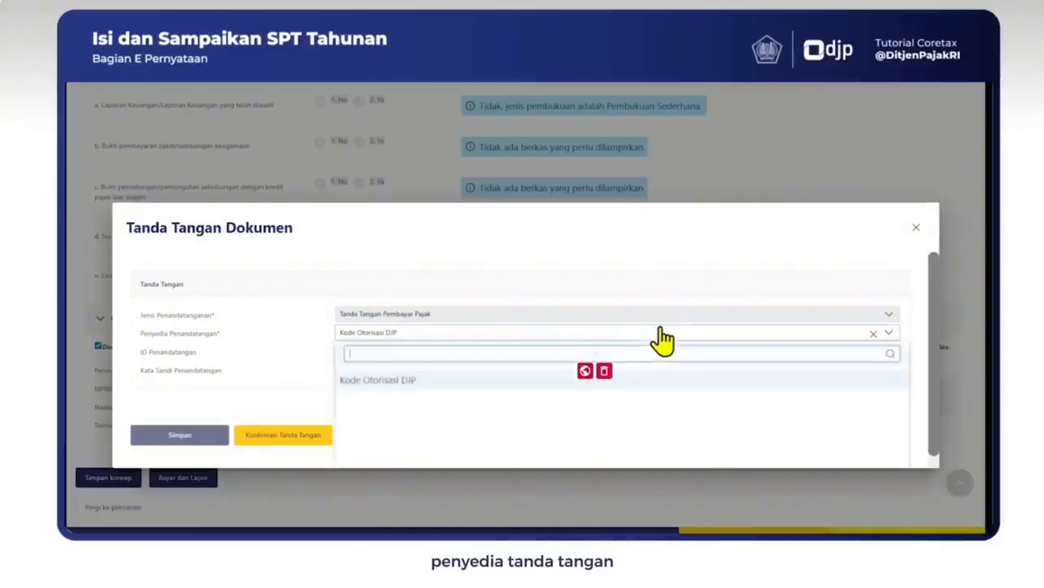
pyautogui.click(417, 378)
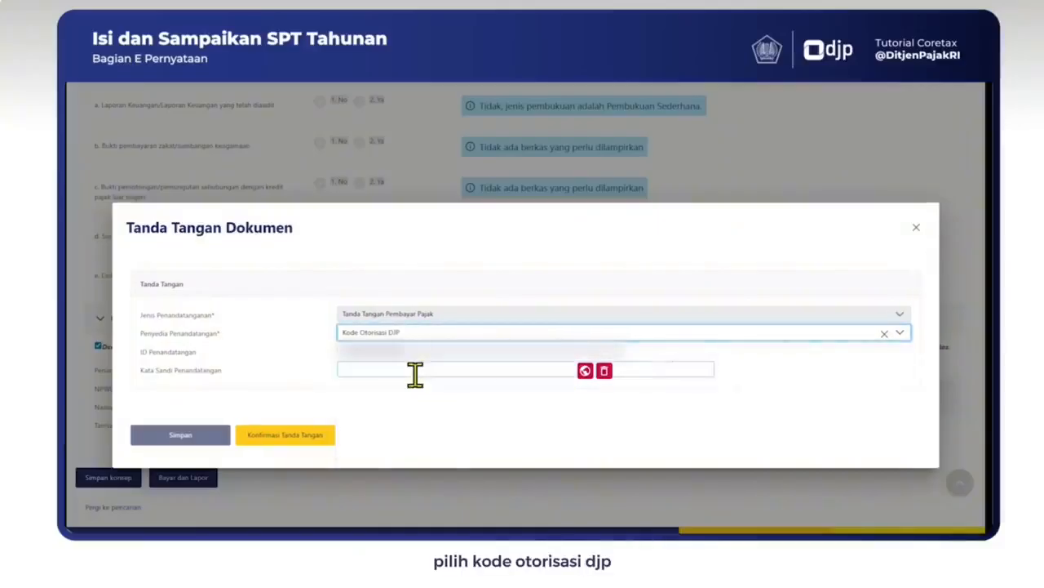
pyautogui.click(415, 374)
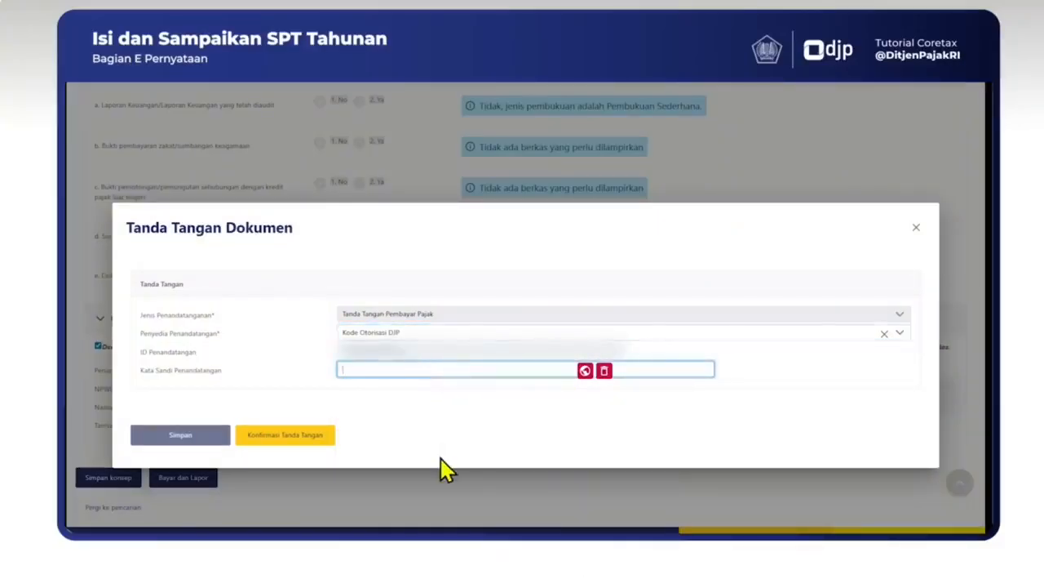
pyautogui.write('••••••••')
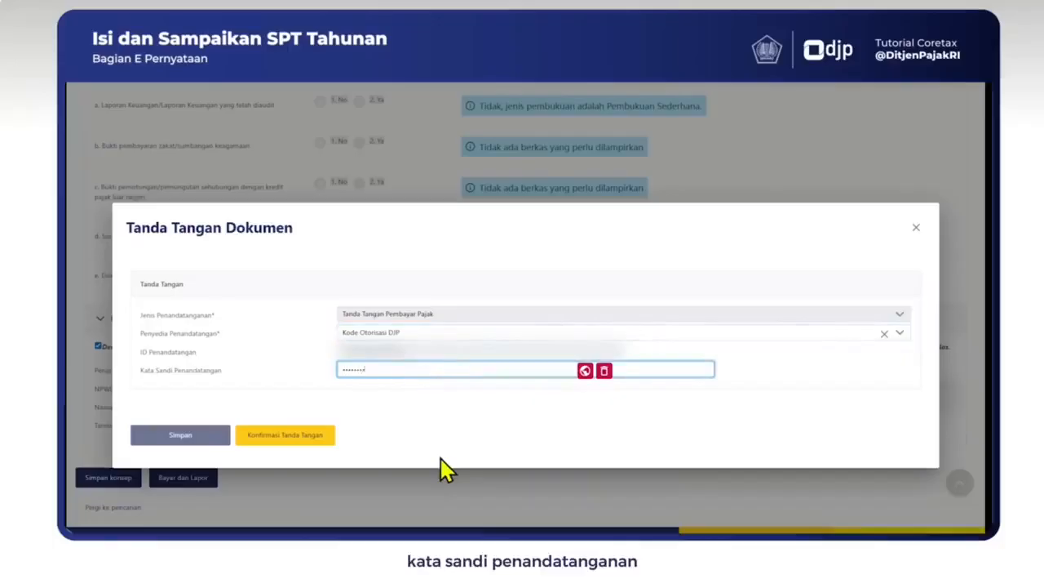
pyautogui.write('••')
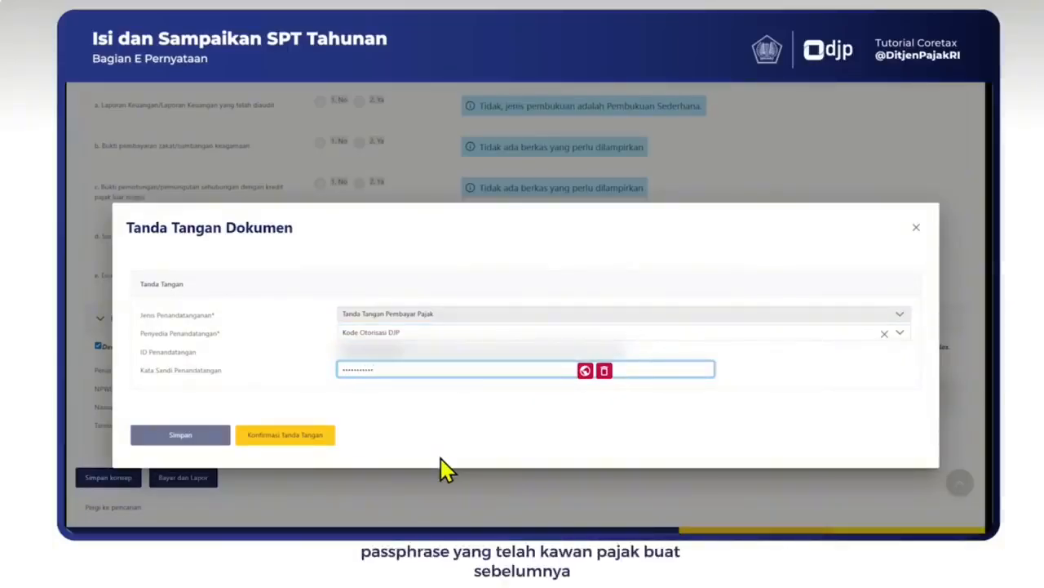
pyautogui.click(299, 420)
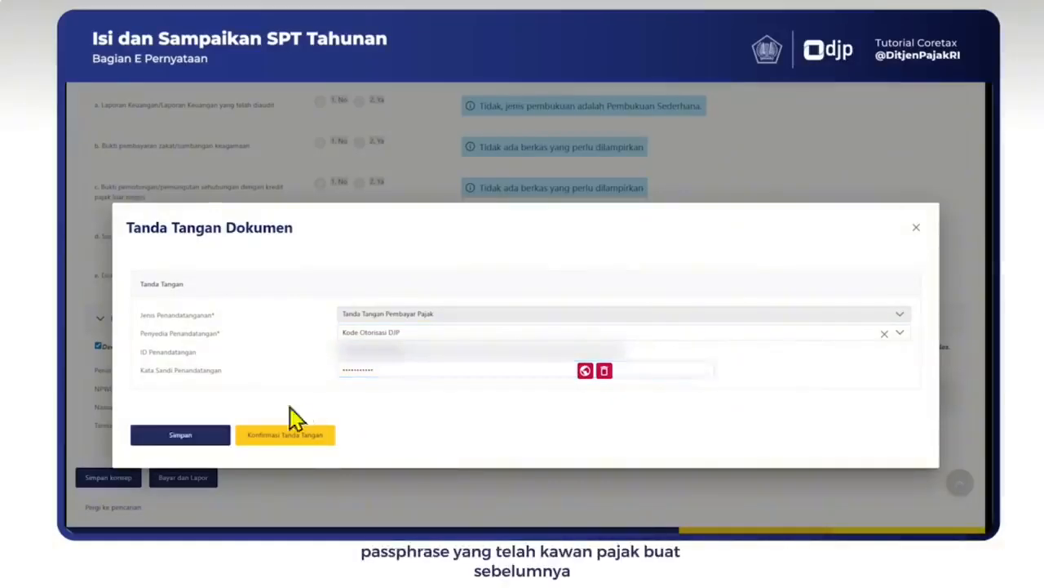
pyautogui.click(198, 447)
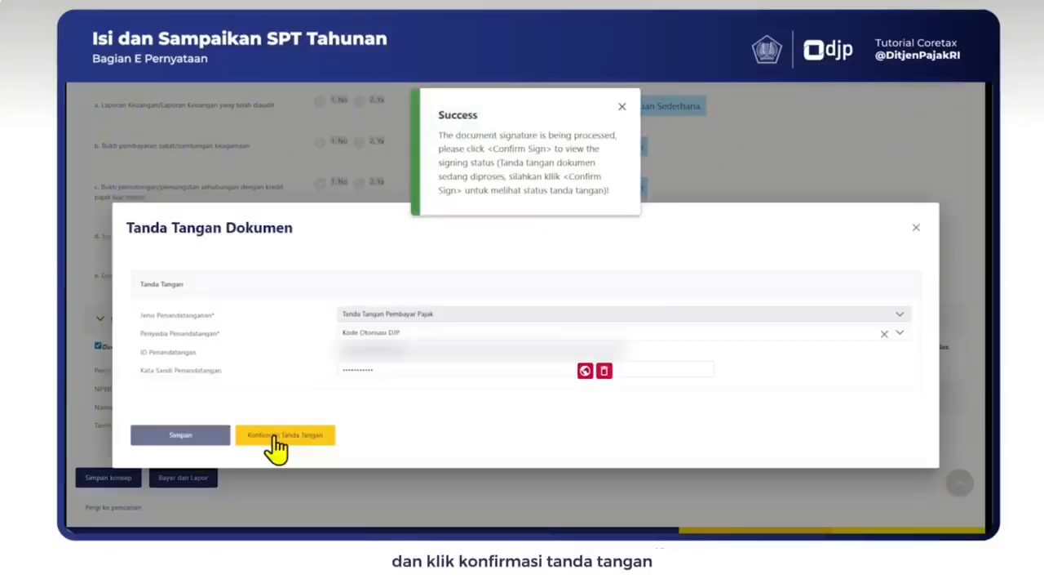
pyautogui.click(276, 436)
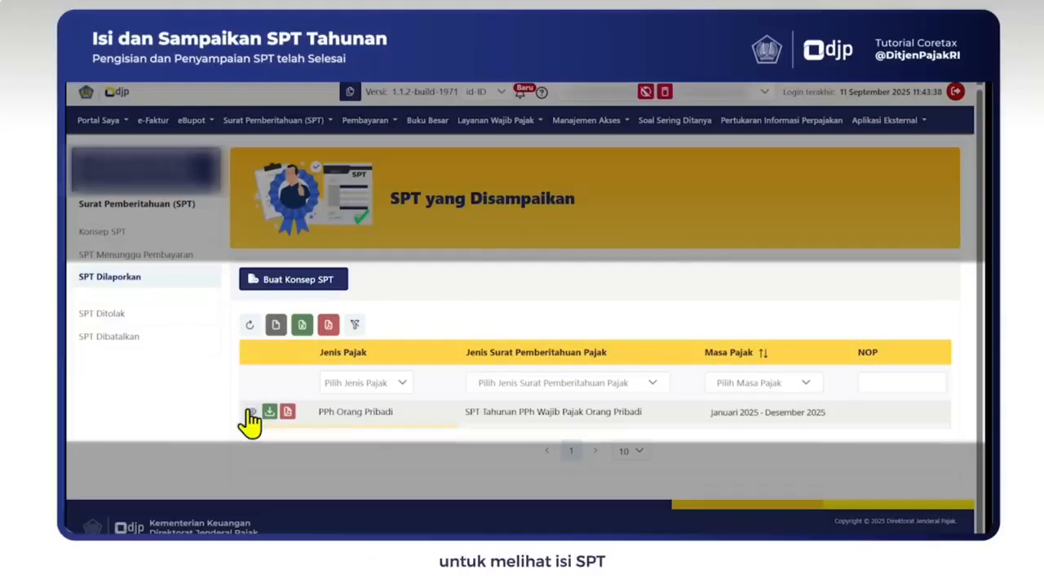
# Step: View the submitted Januari–Desember 2025 individual SPT from the SPT Dilaporkan list
pyautogui.click(250, 413)
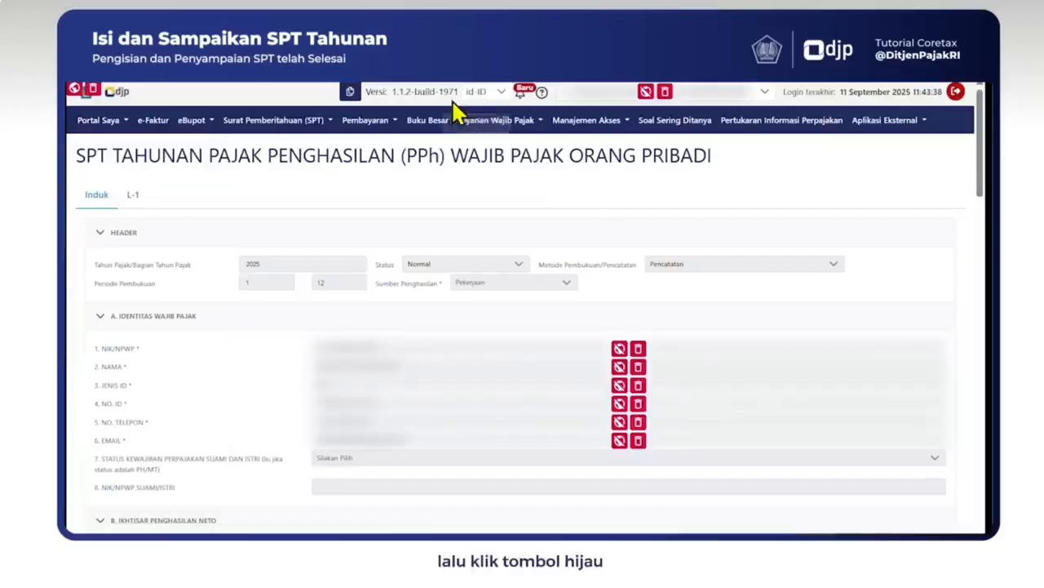